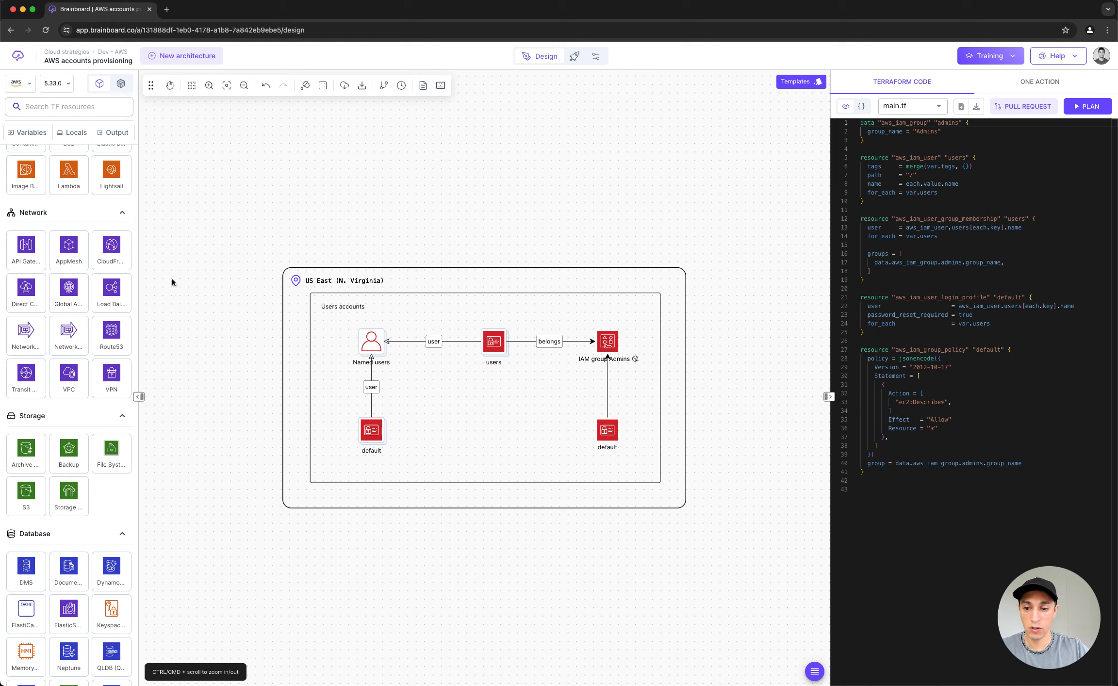
Open the organization's member management list and check the organization role of the test account
scroll(122, 354, up, 5)
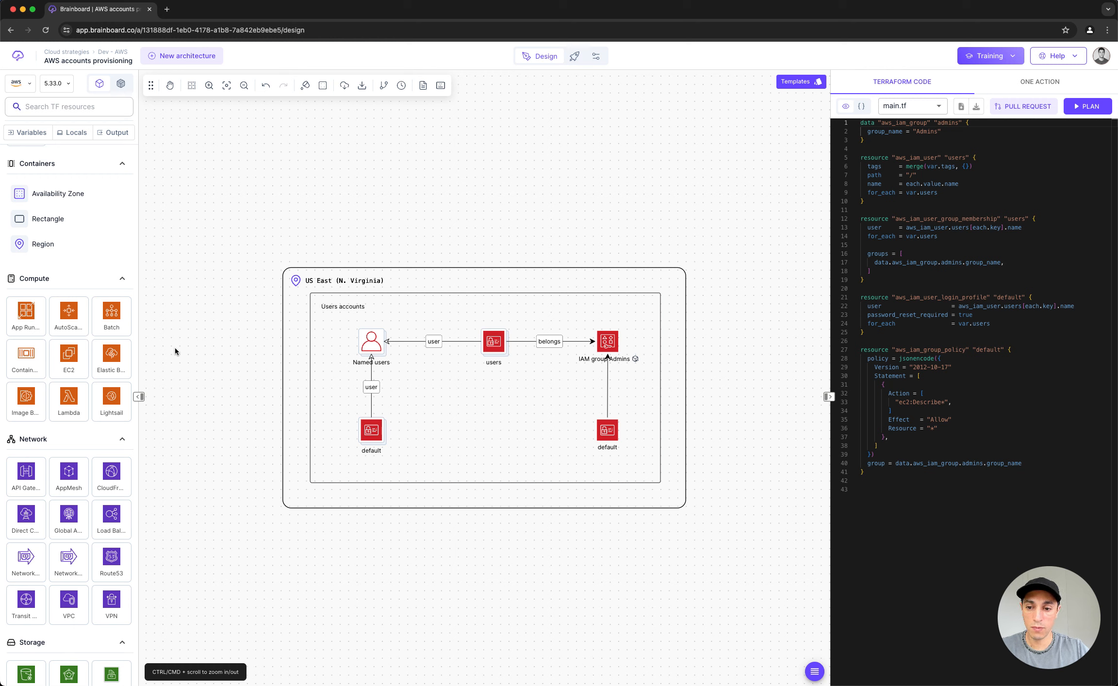
scroll(111, 359, up, 3)
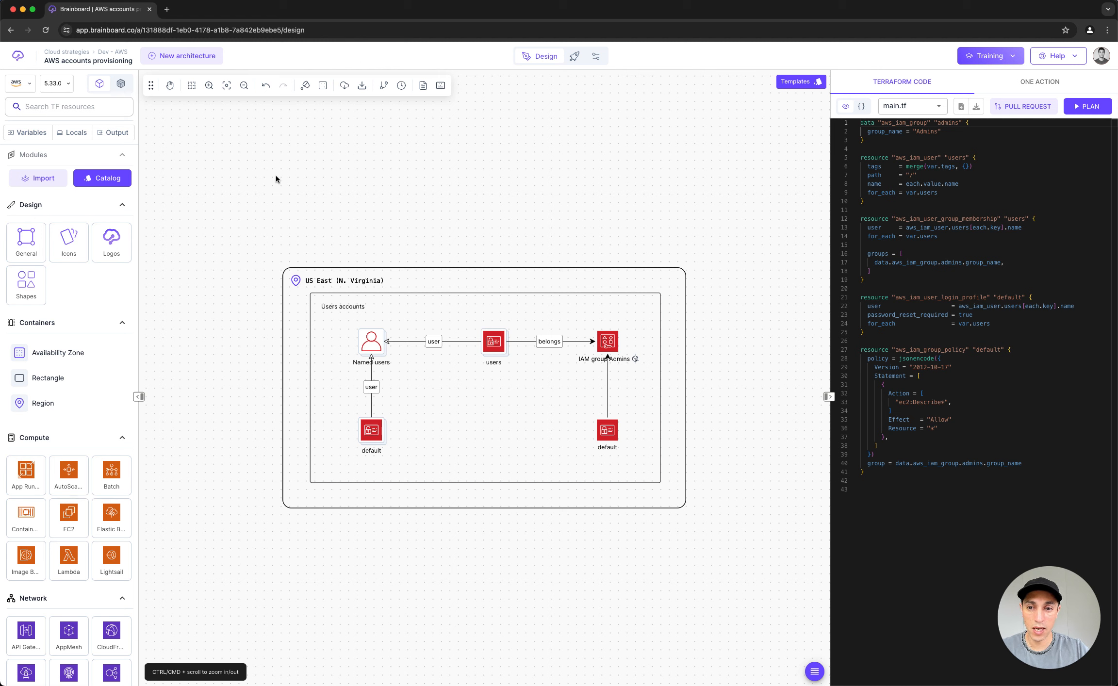
click(1101, 56)
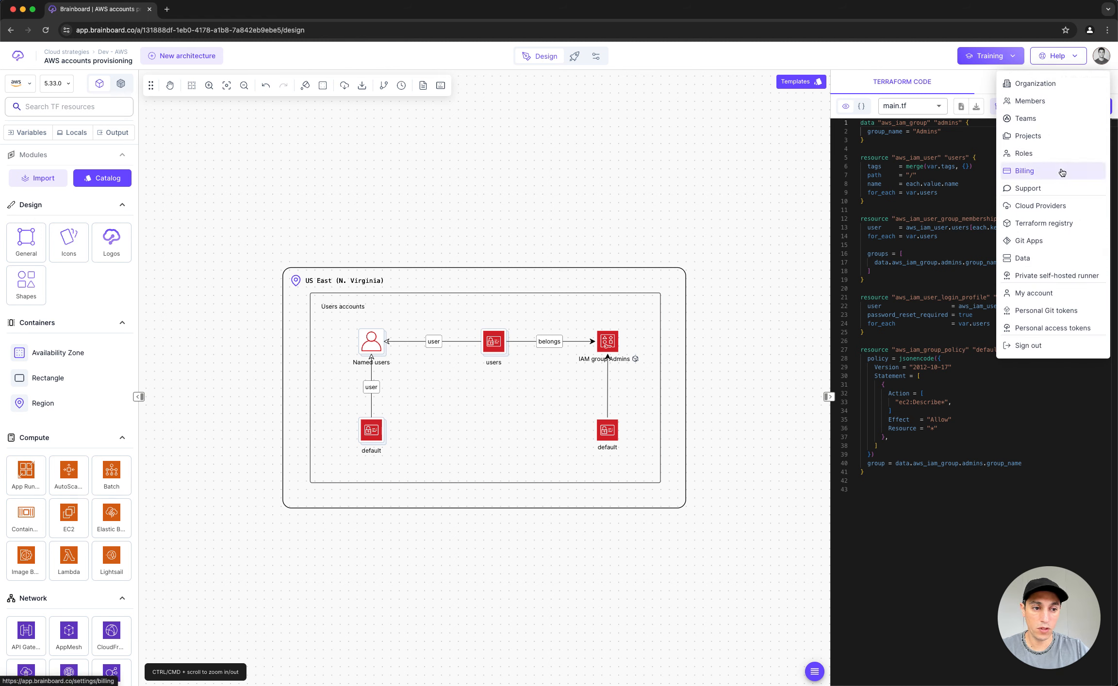
click(1050, 100)
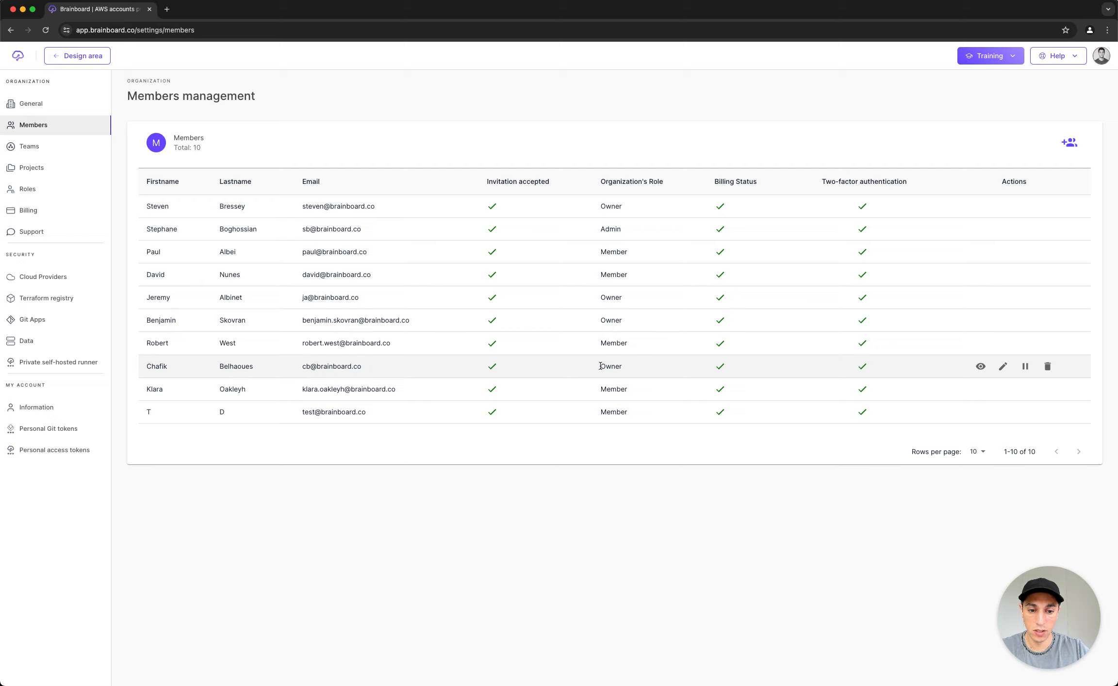
drag(600, 367, 646, 367)
drag(303, 415, 362, 415)
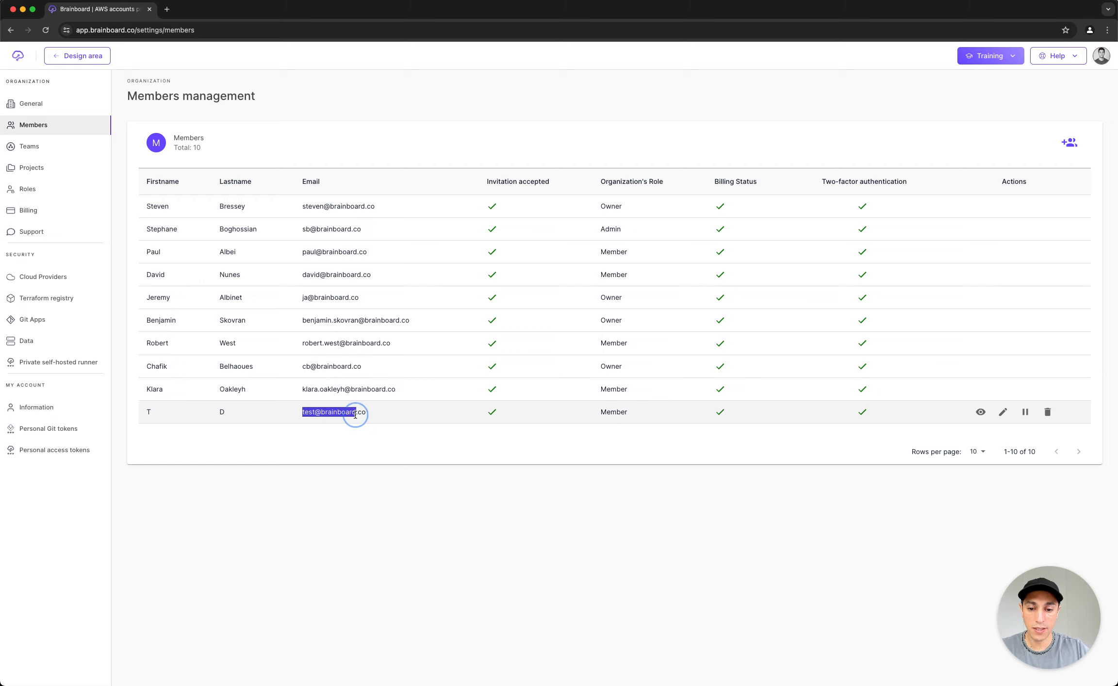
double_click(616, 412)
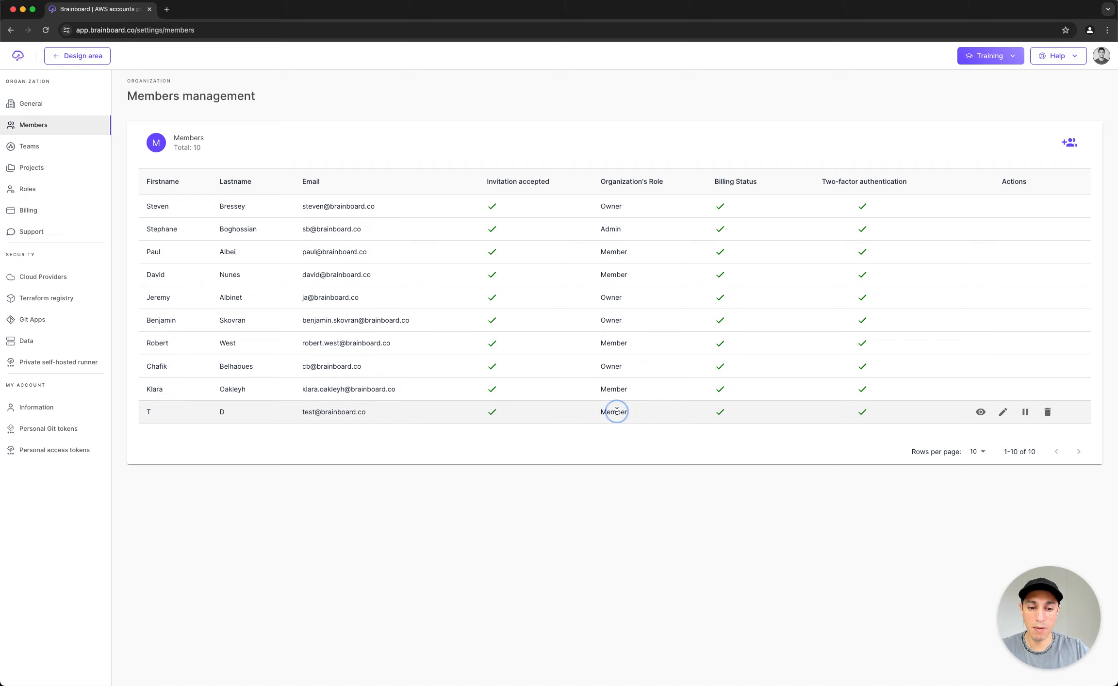
Switch to the test member's browser window and examine the resource categories available for the Azure CAF identity module architecture
key(super+Tab)
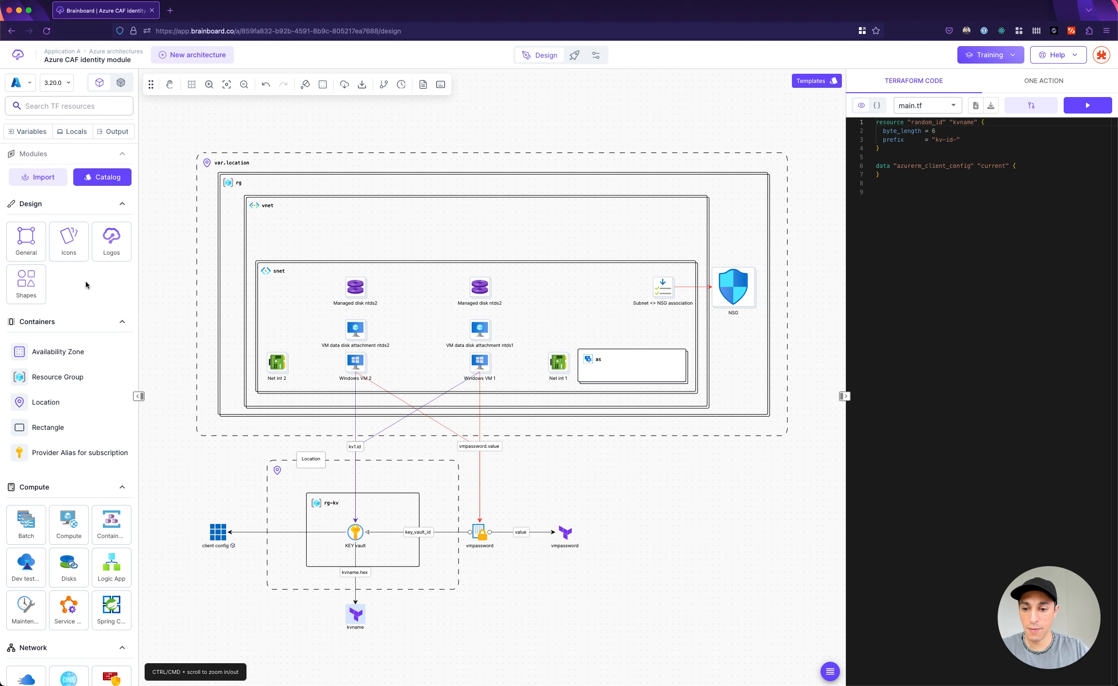
scroll(94, 283, down, 3)
scroll(93, 283, down, 10)
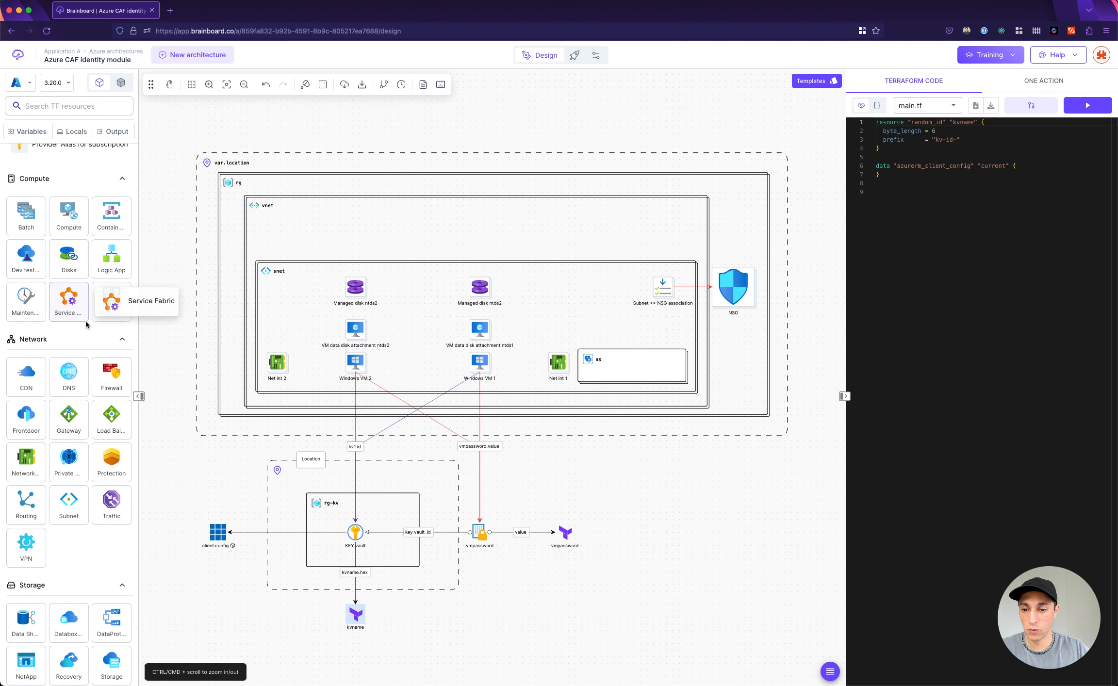
scroll(86, 326, down, 3)
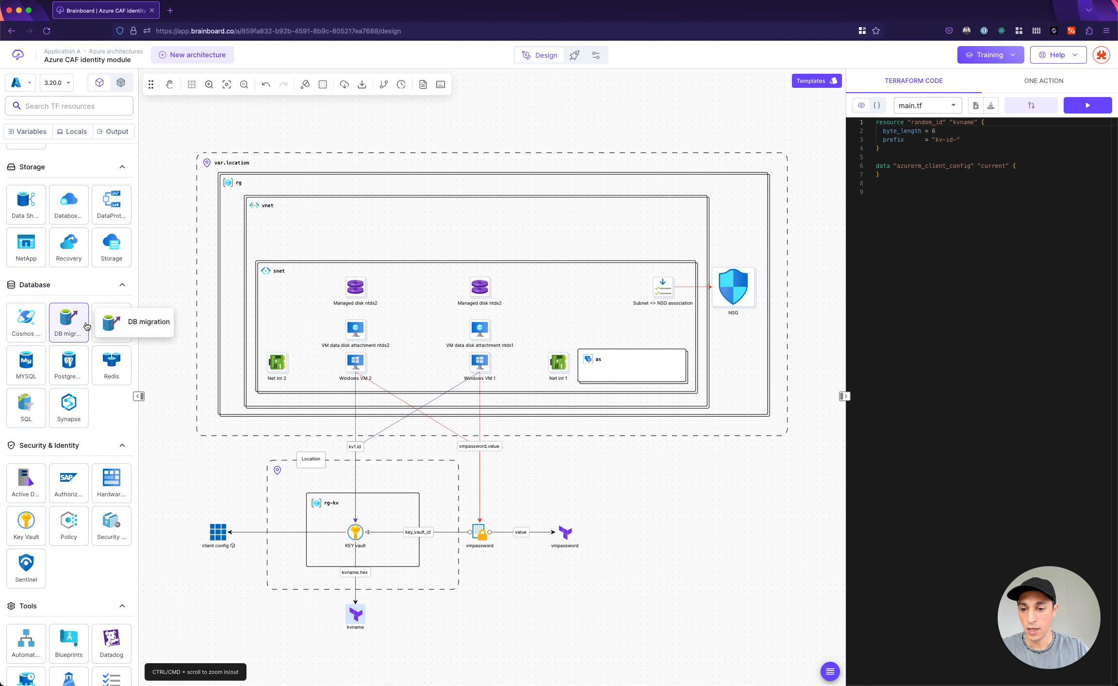
scroll(86, 327, up, 4)
scroll(86, 326, up, 4)
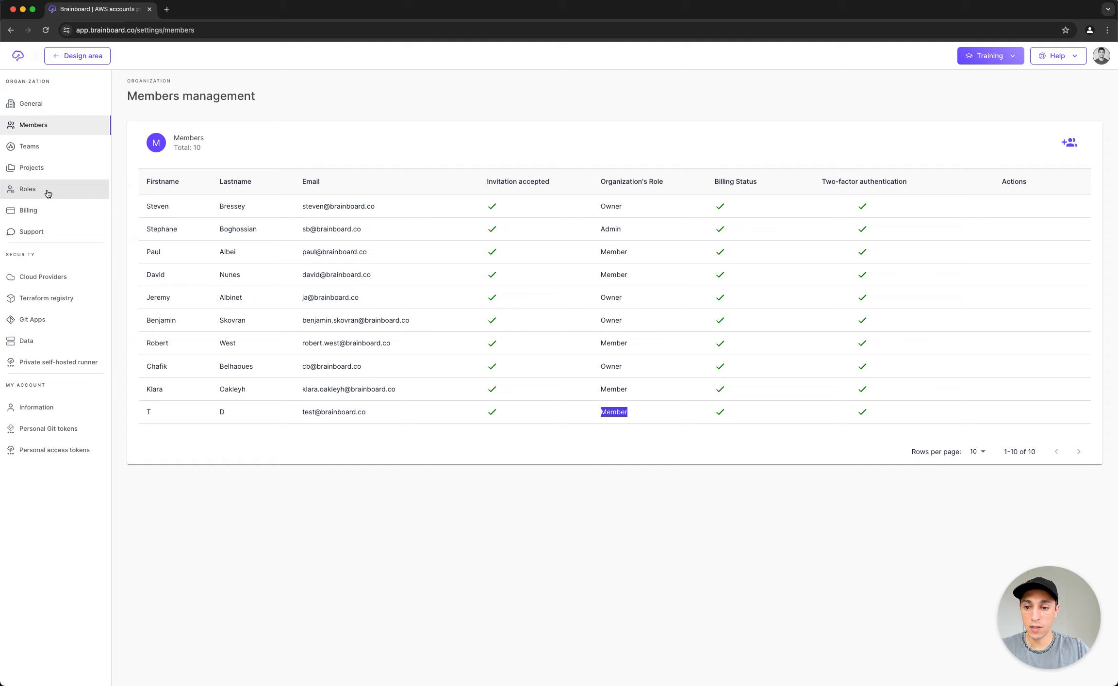
In the admin window, disable the Network, Compute, Containers, Database, IoT and Security & Identity Leftbar resources for the organization's Member role
click(63, 196)
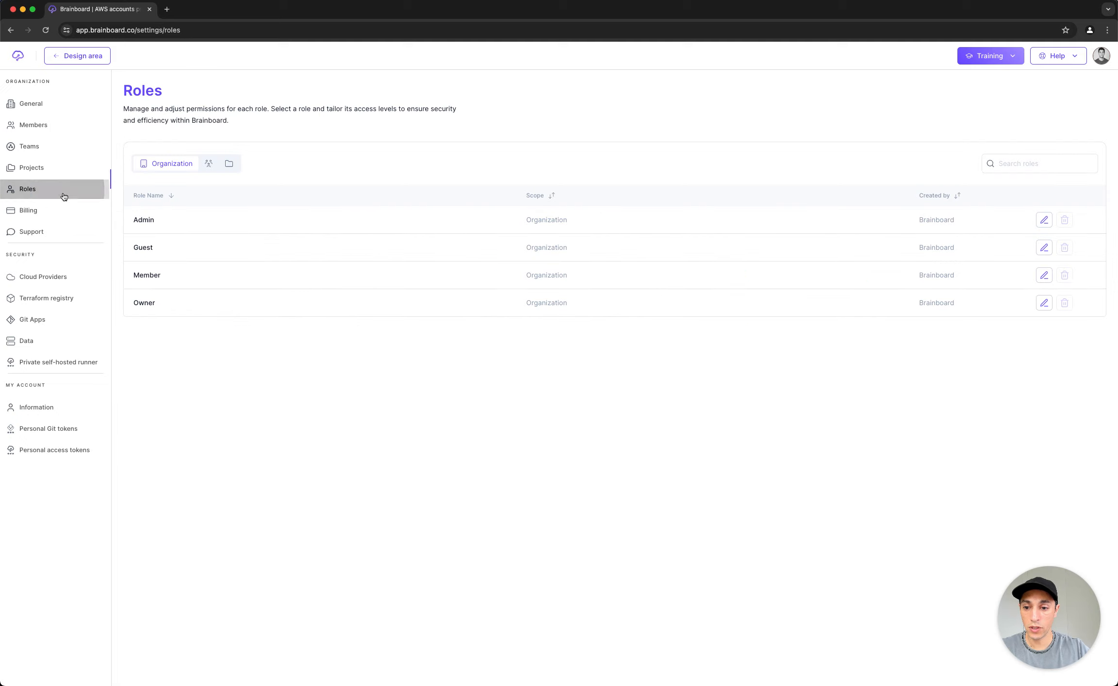
click(1048, 278)
scroll(501, 246, down, 3)
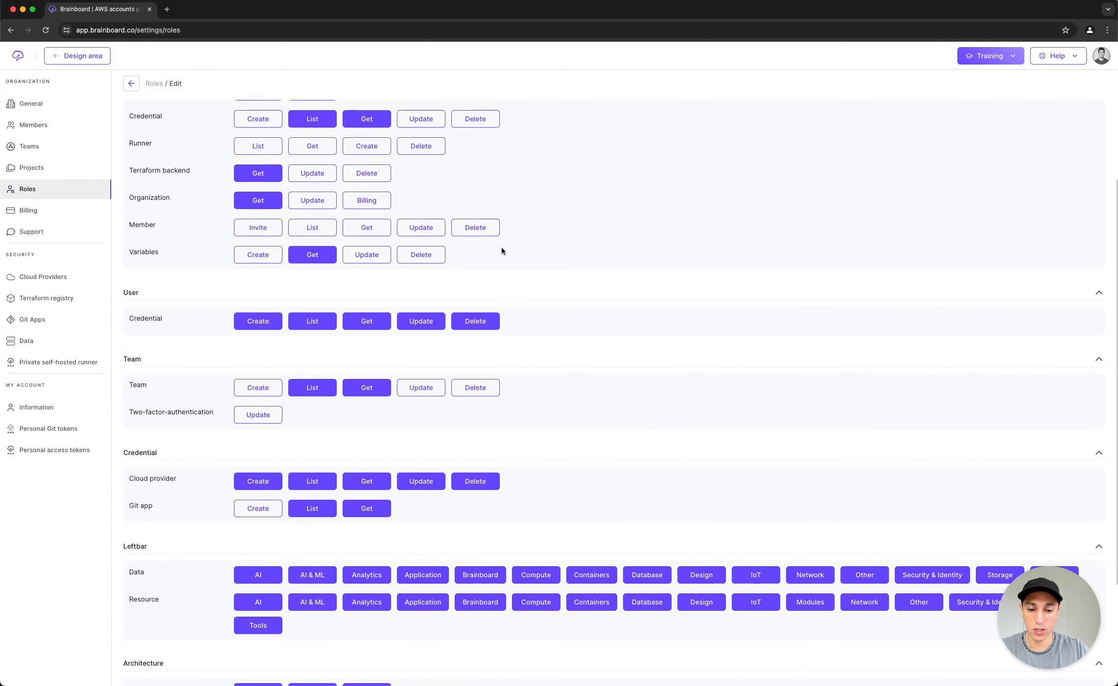
scroll(501, 251, down, 3)
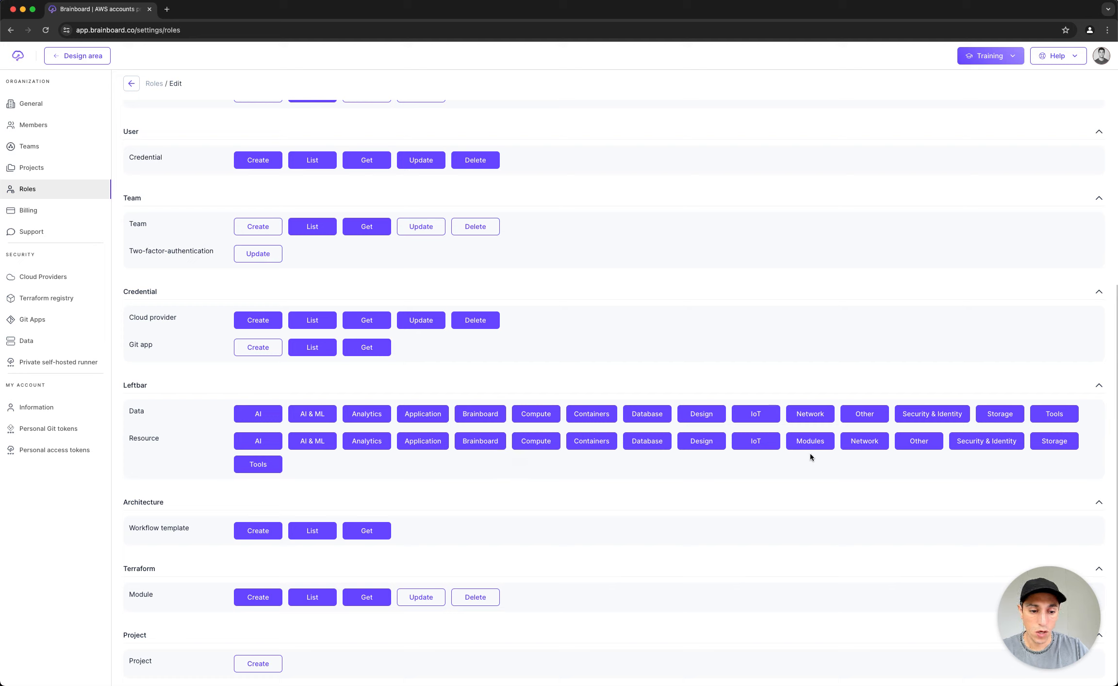
click(884, 446)
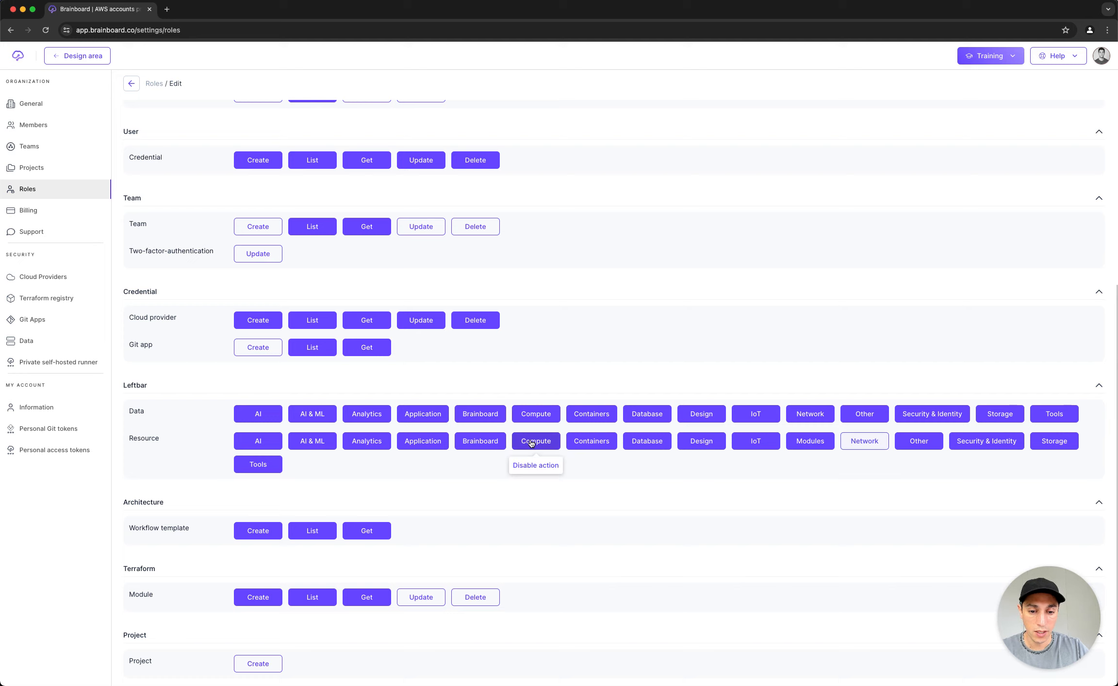
click(554, 444)
click(595, 444)
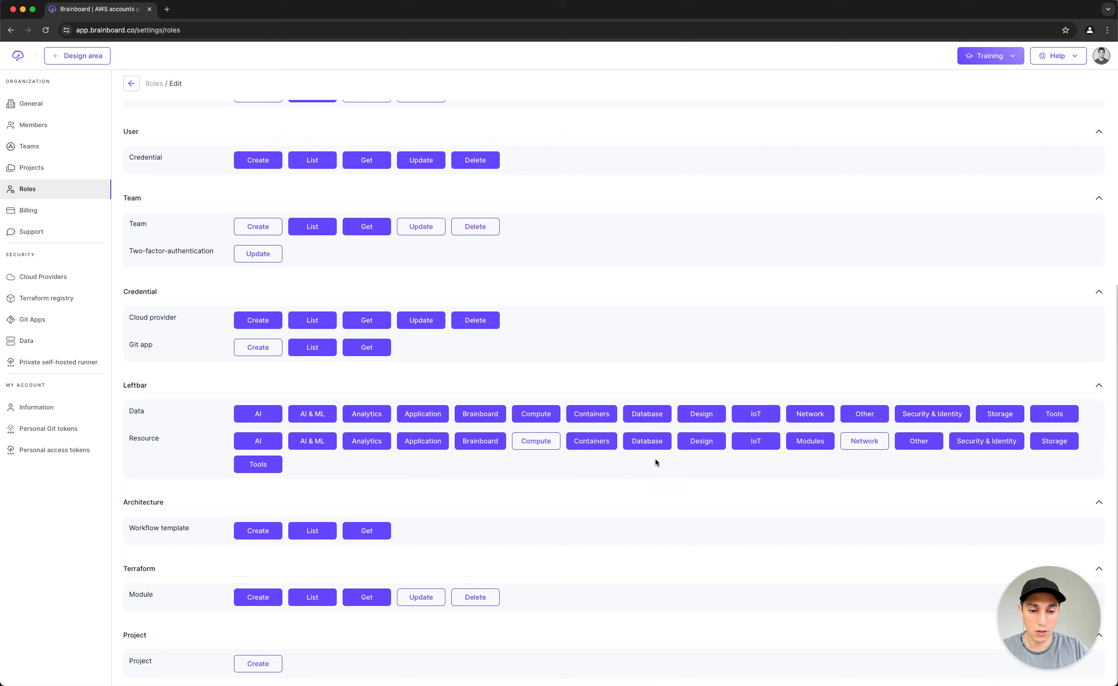
click(652, 447)
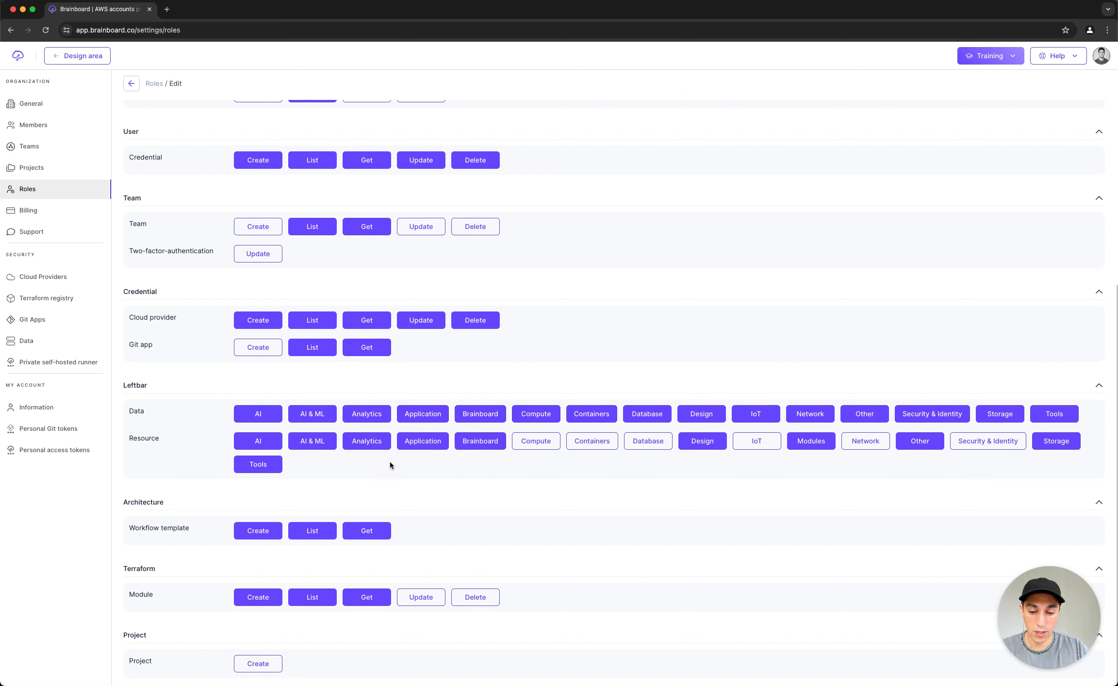
Switch to the test member's window and collapse the Storage, Tools, AI & ML, Analytics, Application and Other categories to check the remaining resources
key(super+Tab)
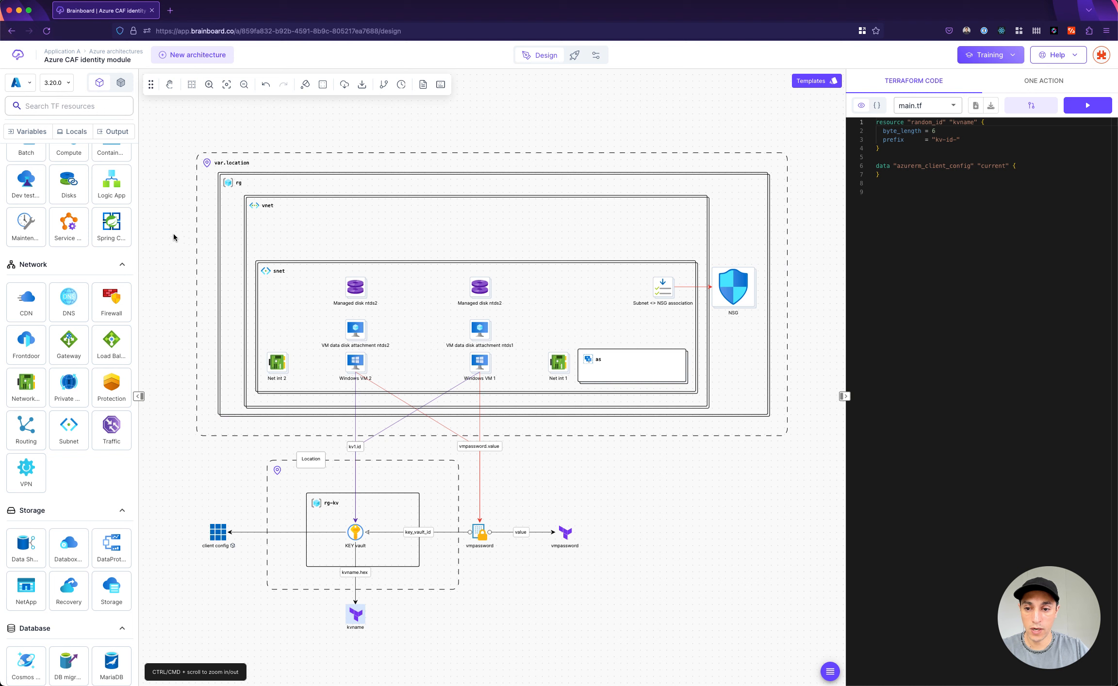
scroll(111, 227, up, 4)
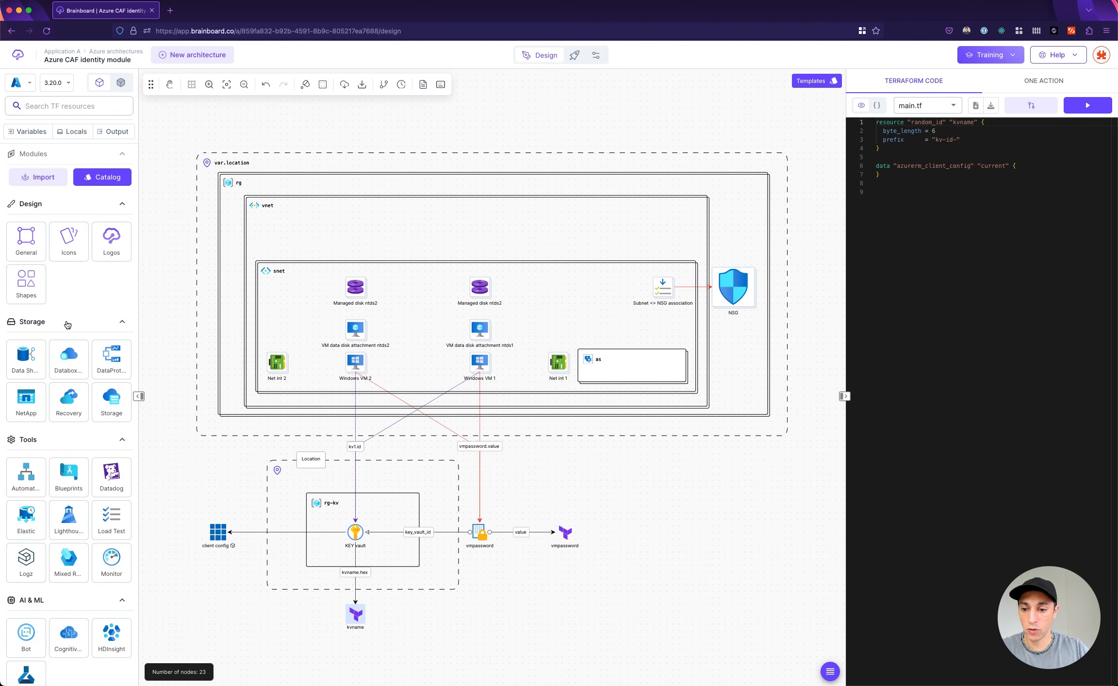
click(71, 323)
click(65, 349)
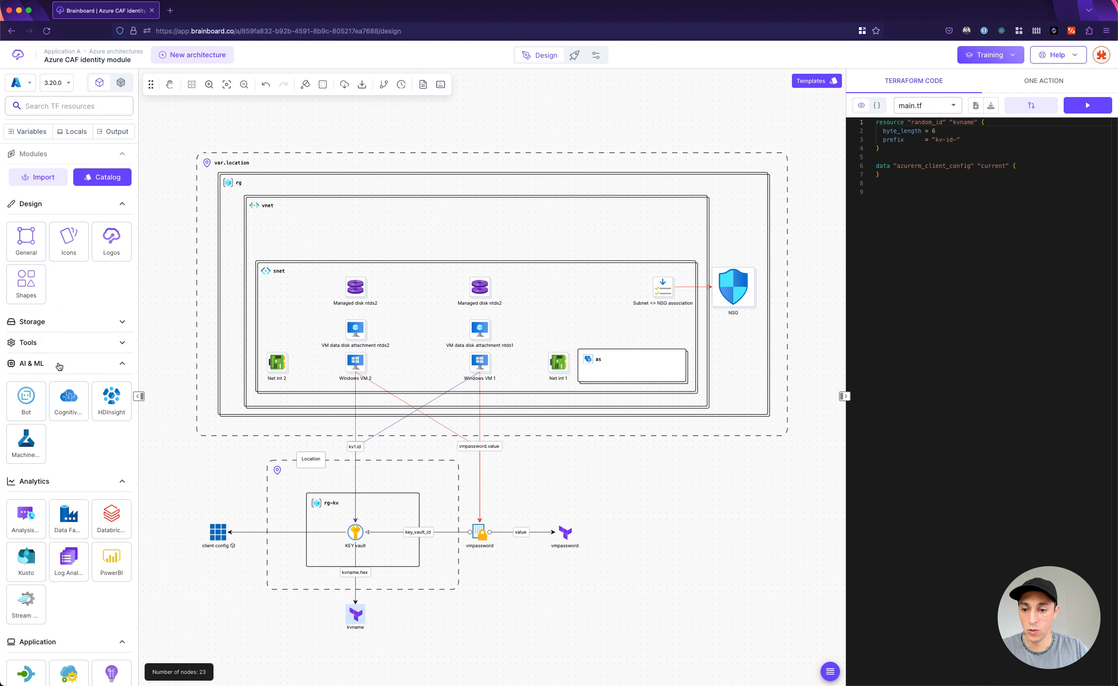
click(61, 365)
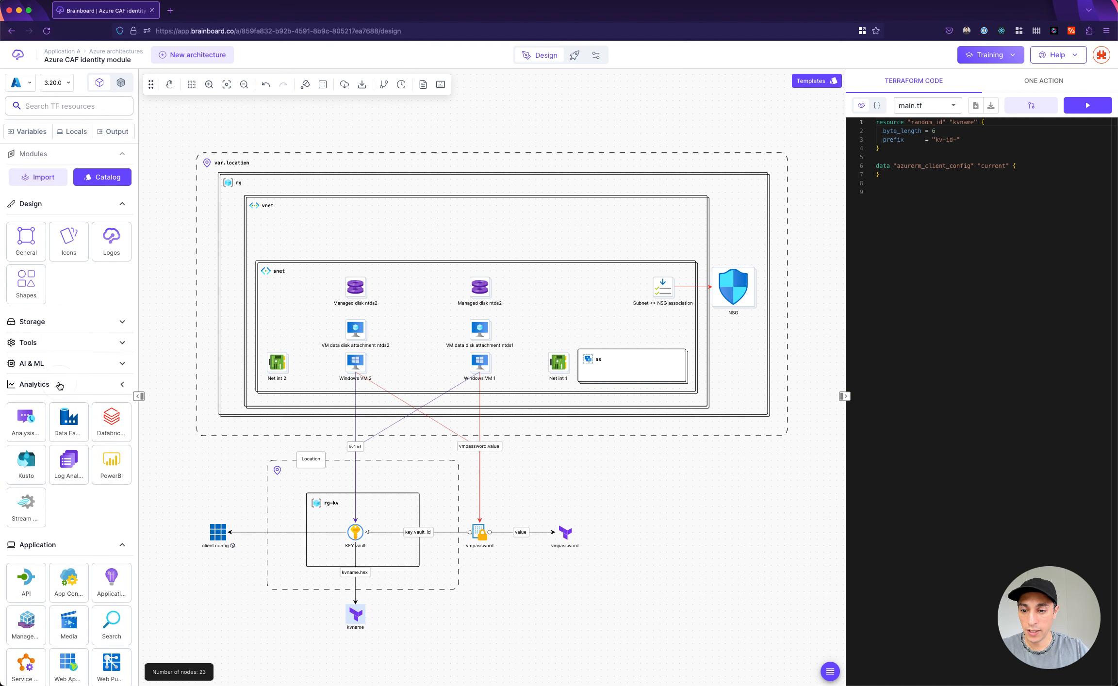
click(60, 385)
click(65, 406)
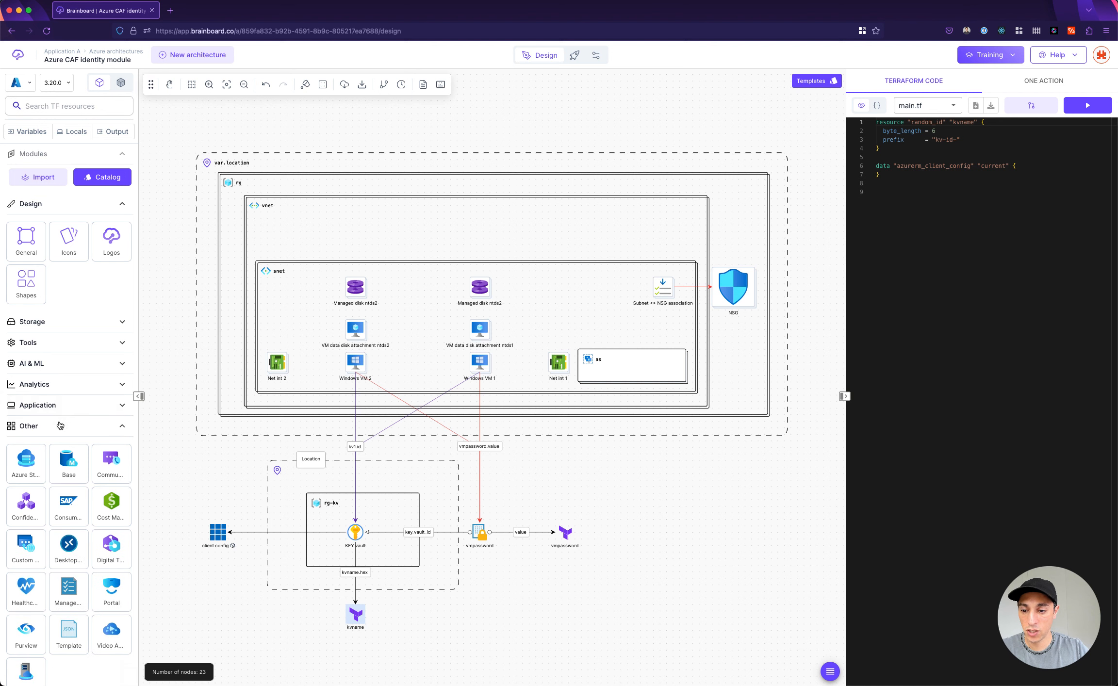
click(58, 426)
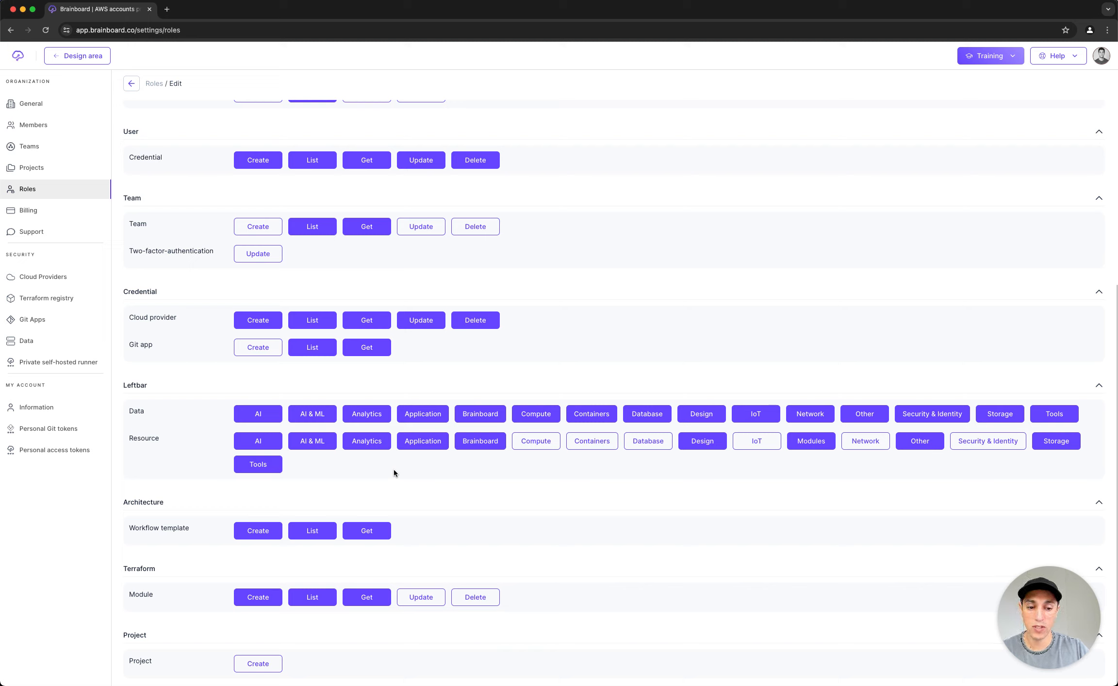
Back in the Member role settings, disable the AI, AI & ML, Analytics, Application, Brainboard, Design, Other, Storage and Tools Leftbar resources
click(258, 442)
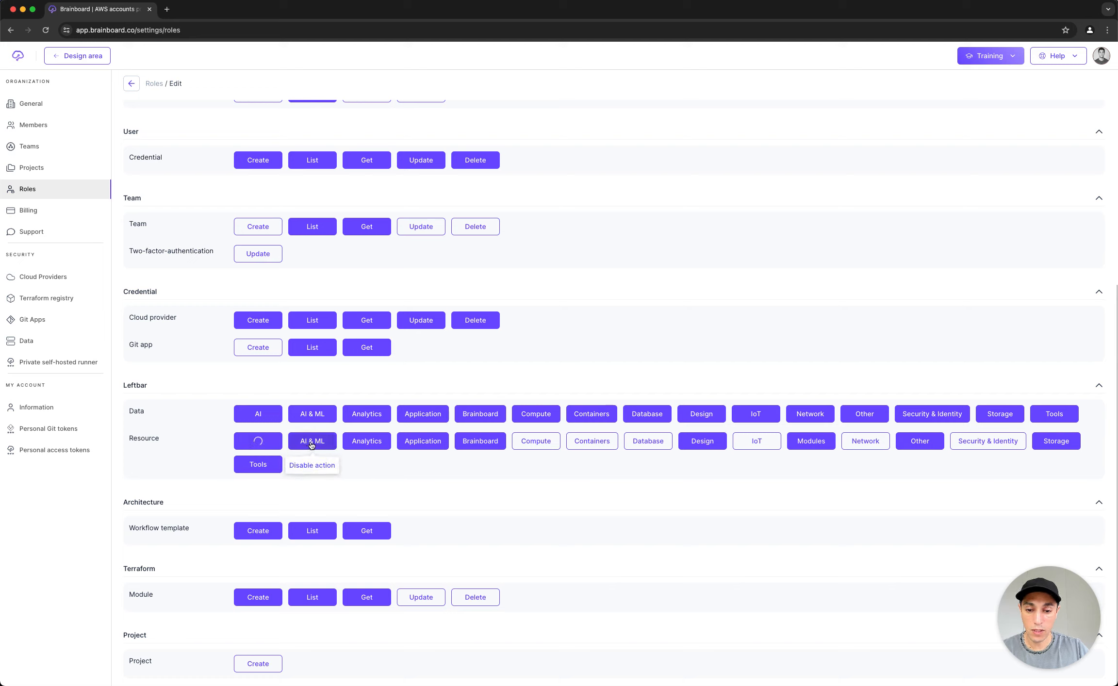
click(312, 442)
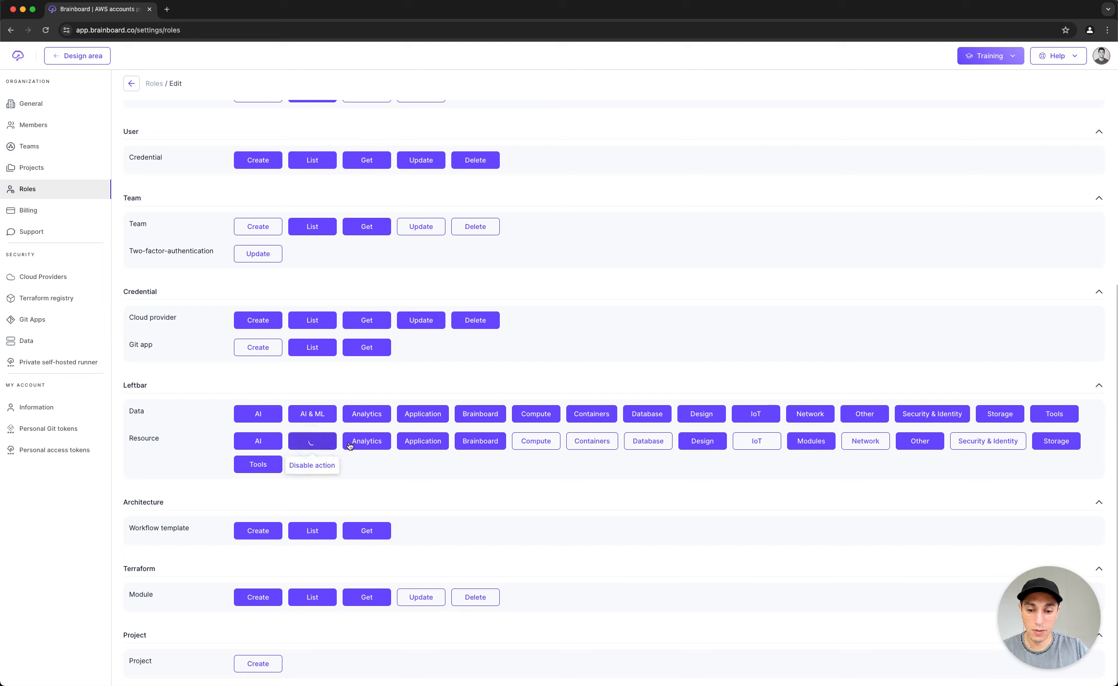
click(377, 443)
click(422, 443)
click(484, 443)
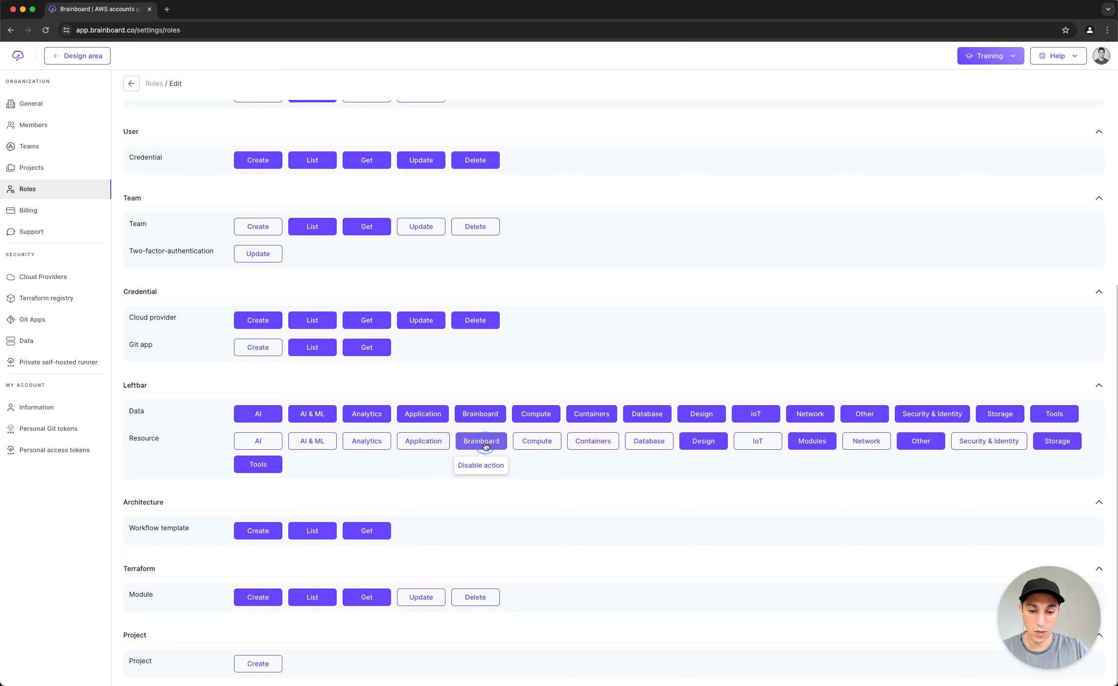
click(704, 442)
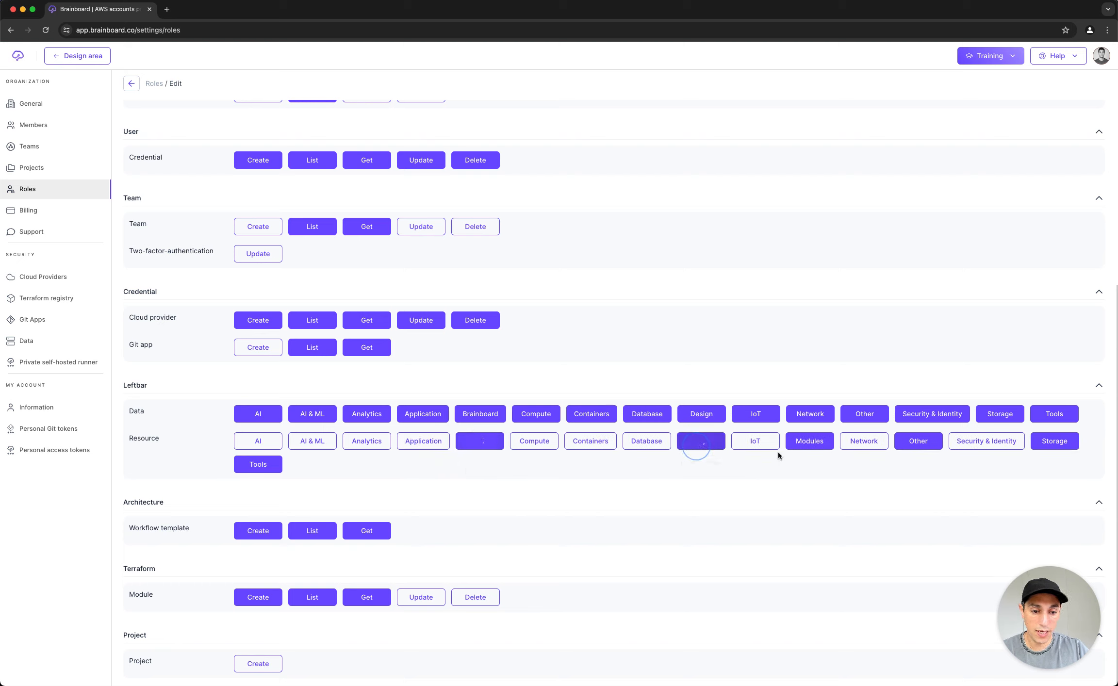
click(820, 445)
click(921, 444)
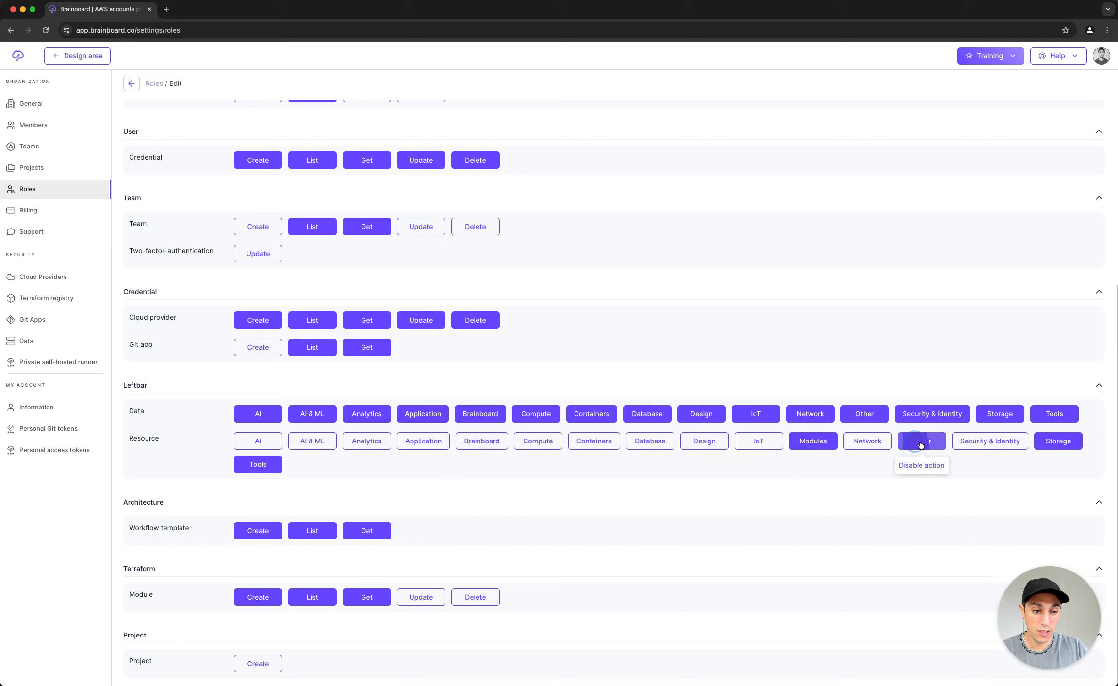
click(1069, 445)
click(258, 465)
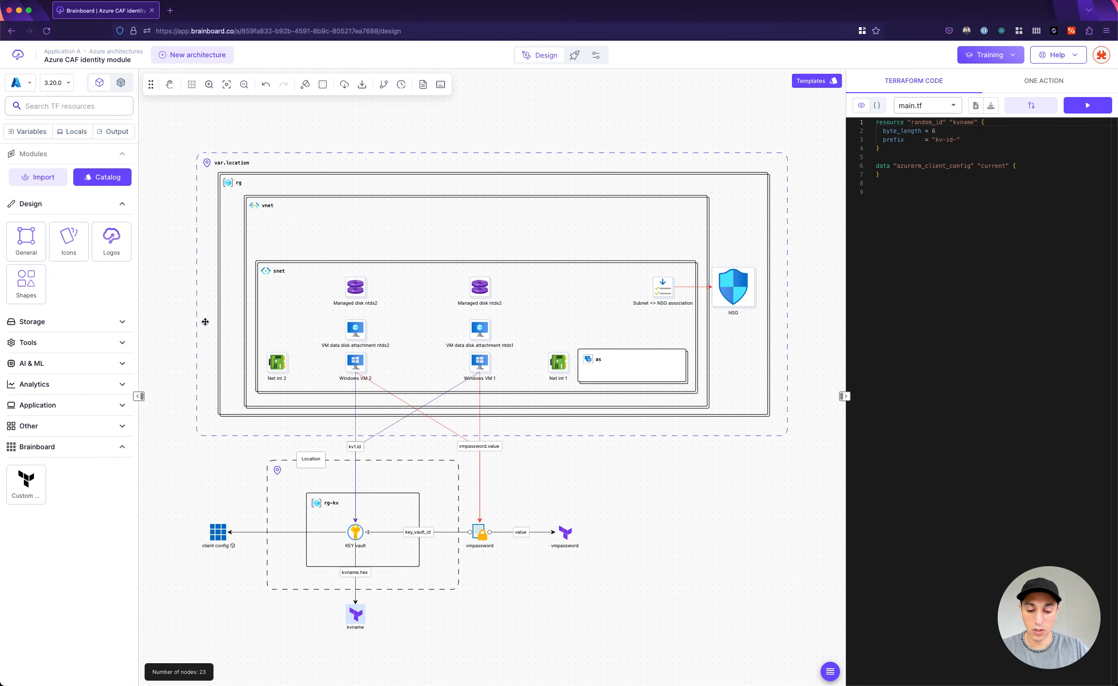
Reload the test member's architecture page and pin the AWS SNS, AWS Memory-db and AWS KMS modules from the modules catalog
key(super+r)
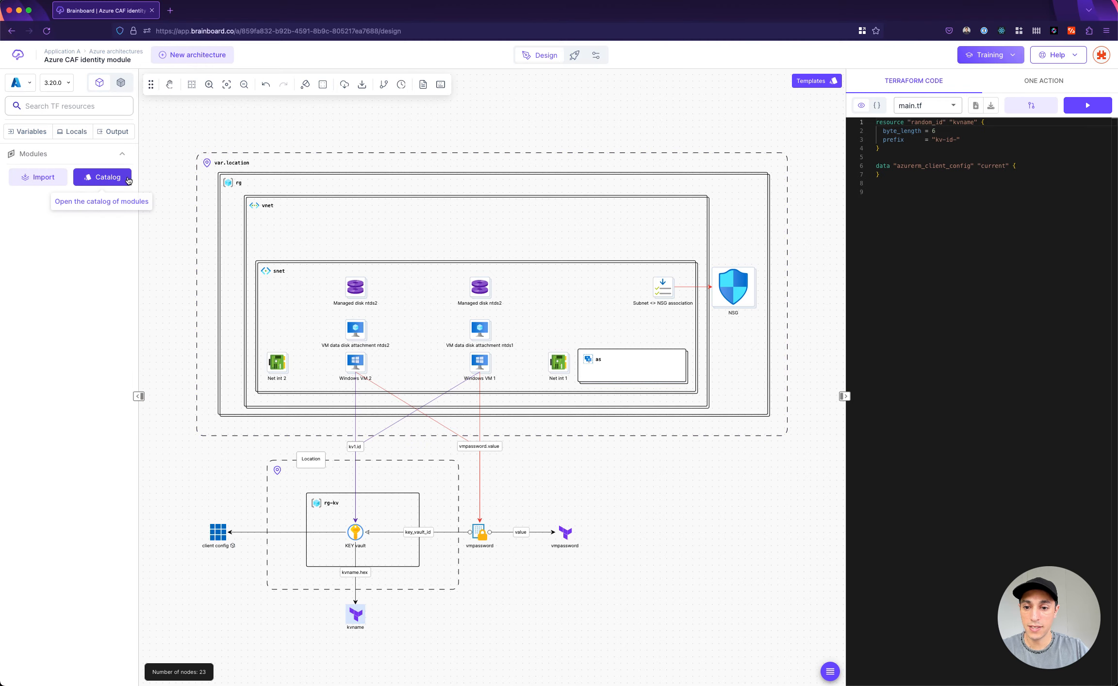
click(127, 179)
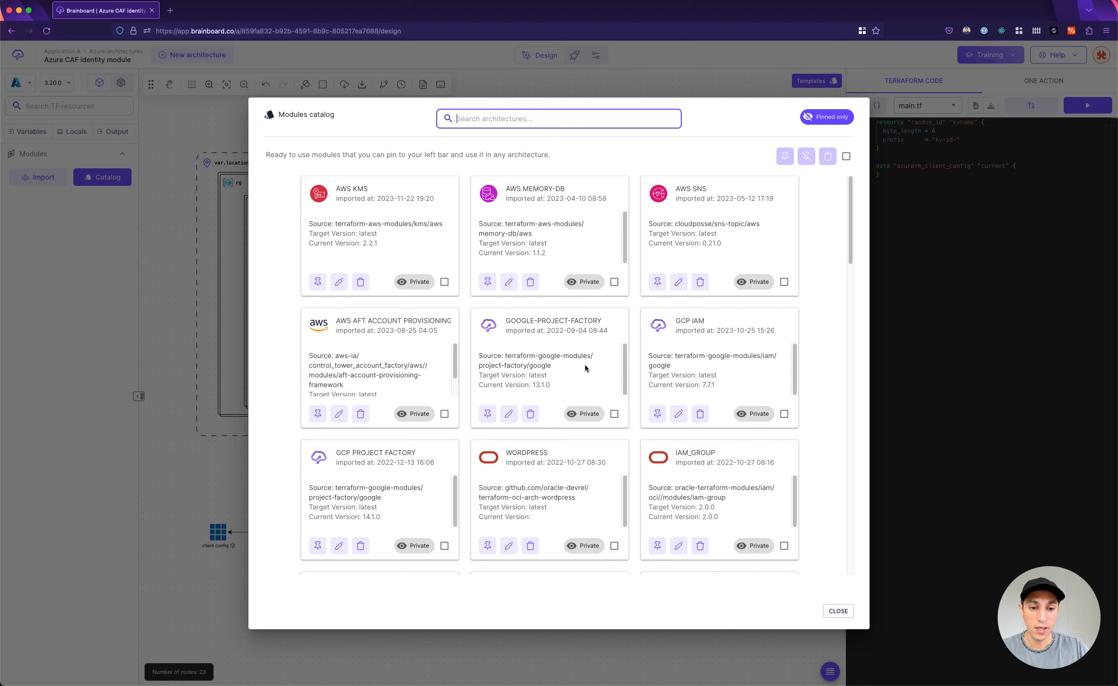
click(657, 282)
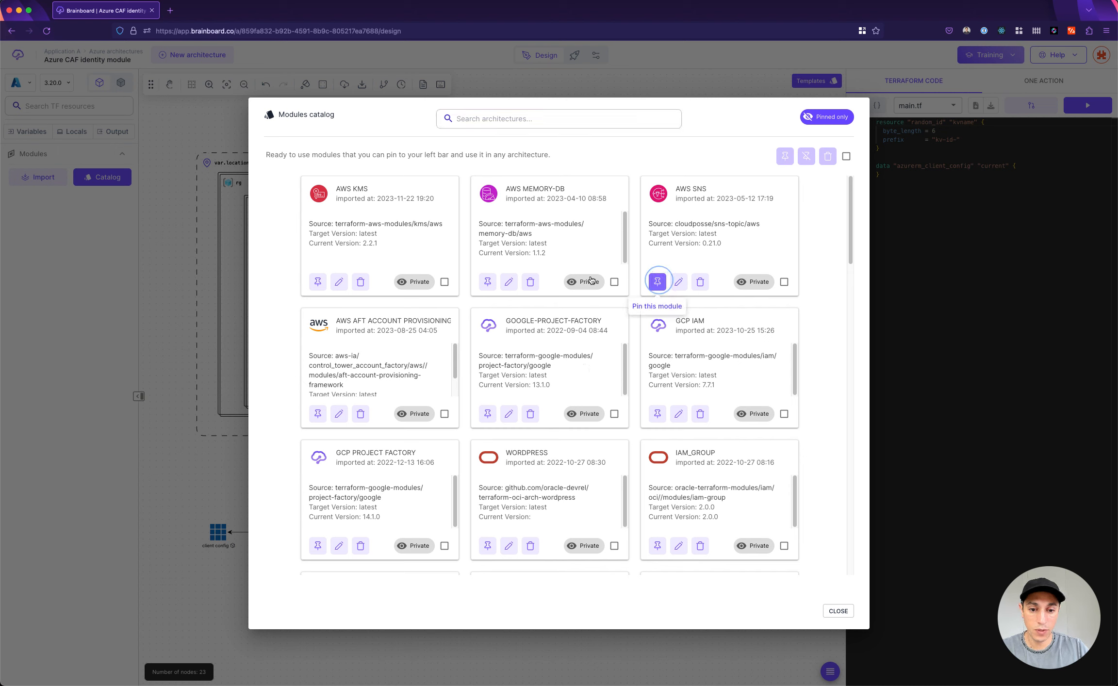
click(488, 282)
click(318, 282)
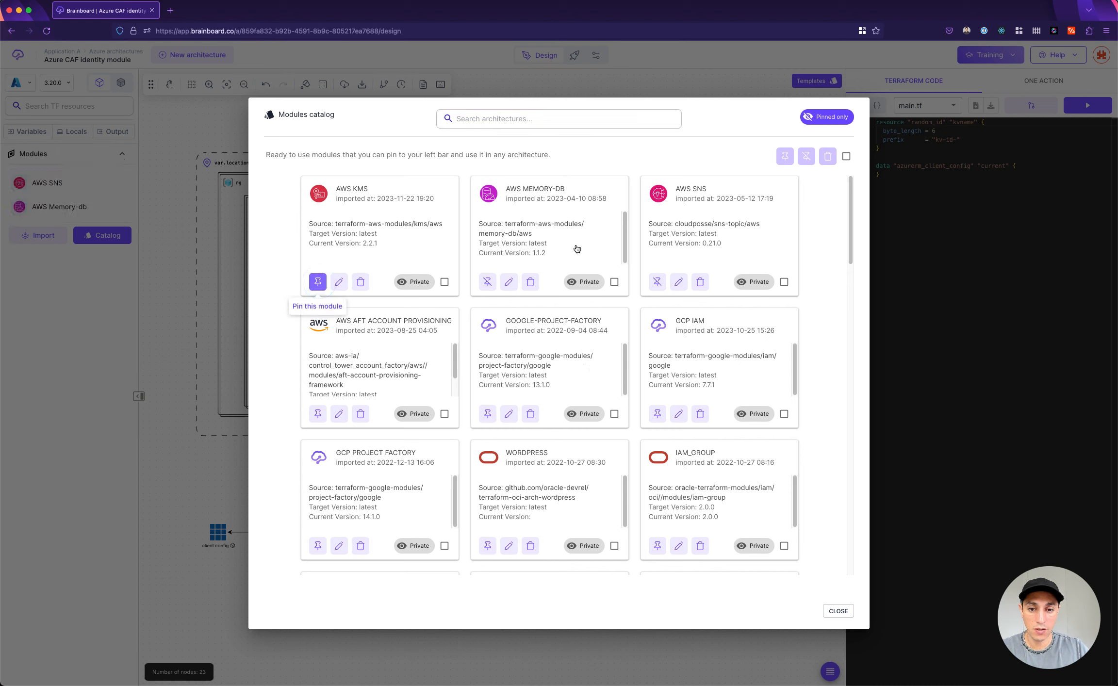
Search the modules catalog for "azure" and pin the Azure Cosmos DB module
click(513, 119)
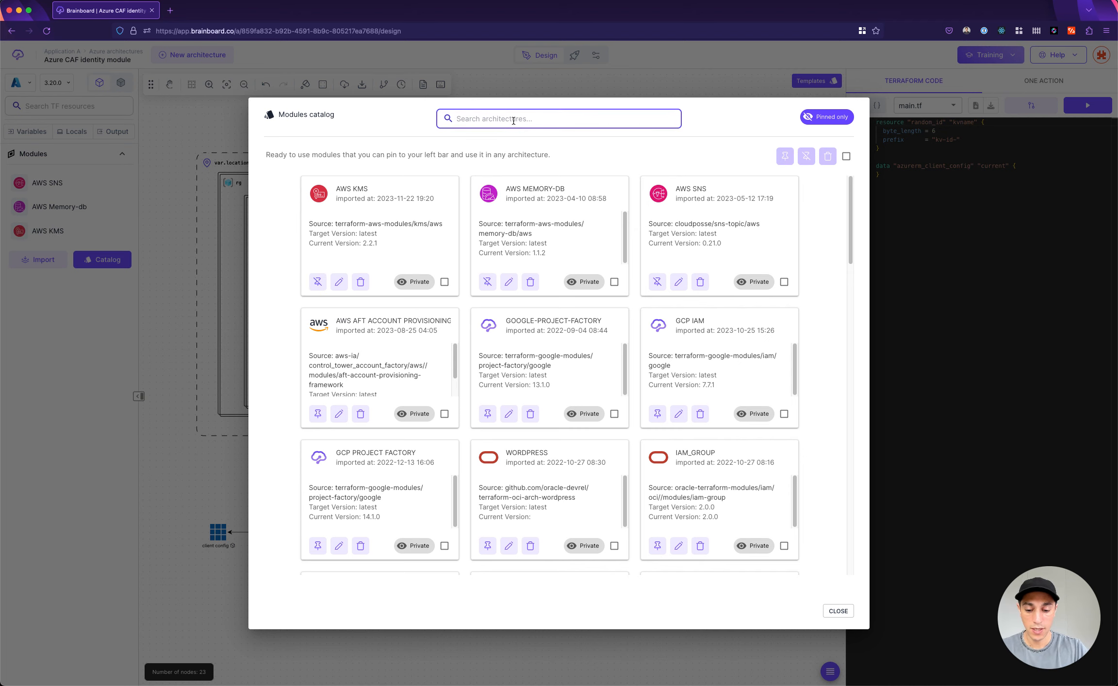
text(azure)
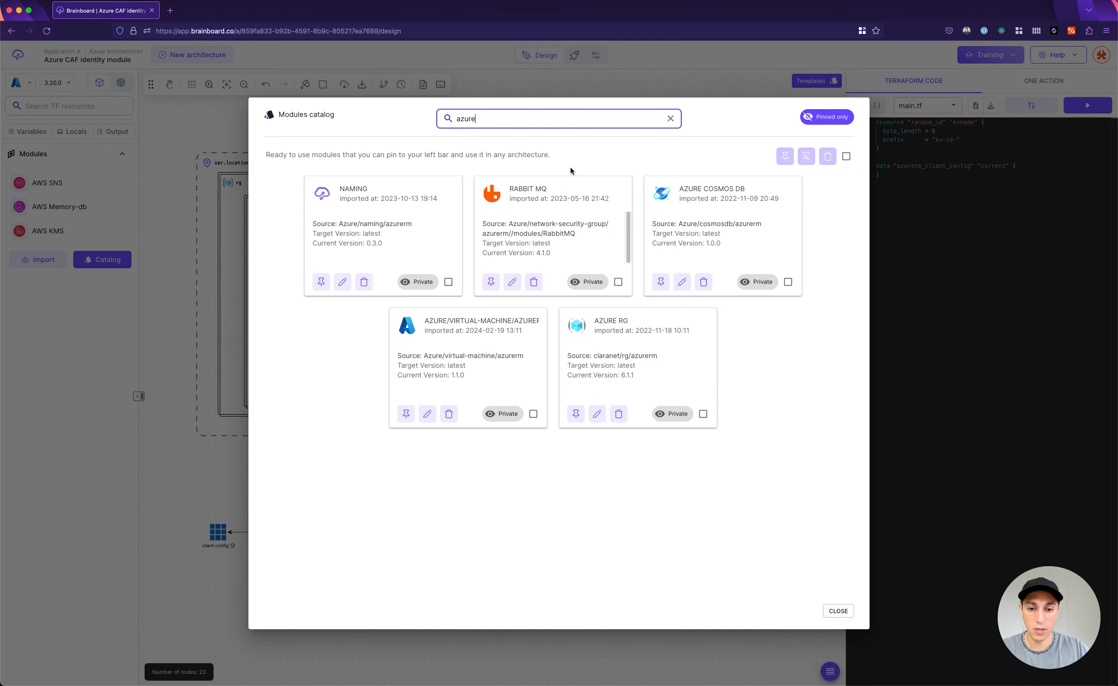
click(661, 281)
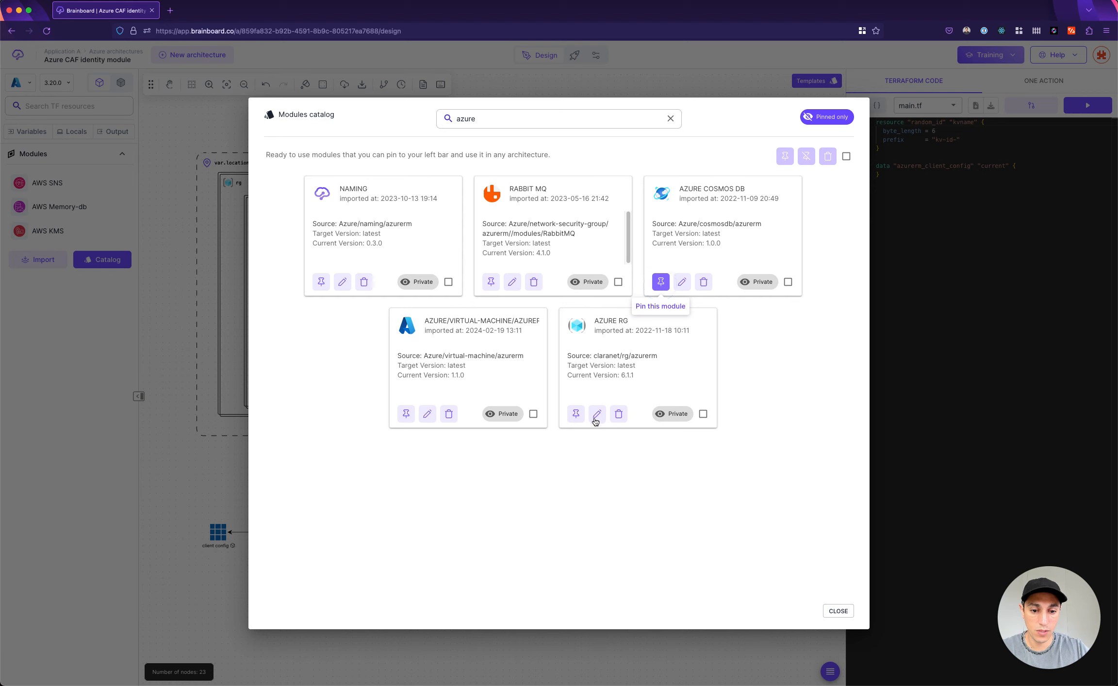
Pin the Azure RG and Azure/virtual-machine modules, plus the gcp-lb, terraform-google-modules/vm and GCP Cloud NAT modules found by searching for "gcp", and close the catalog
click(577, 415)
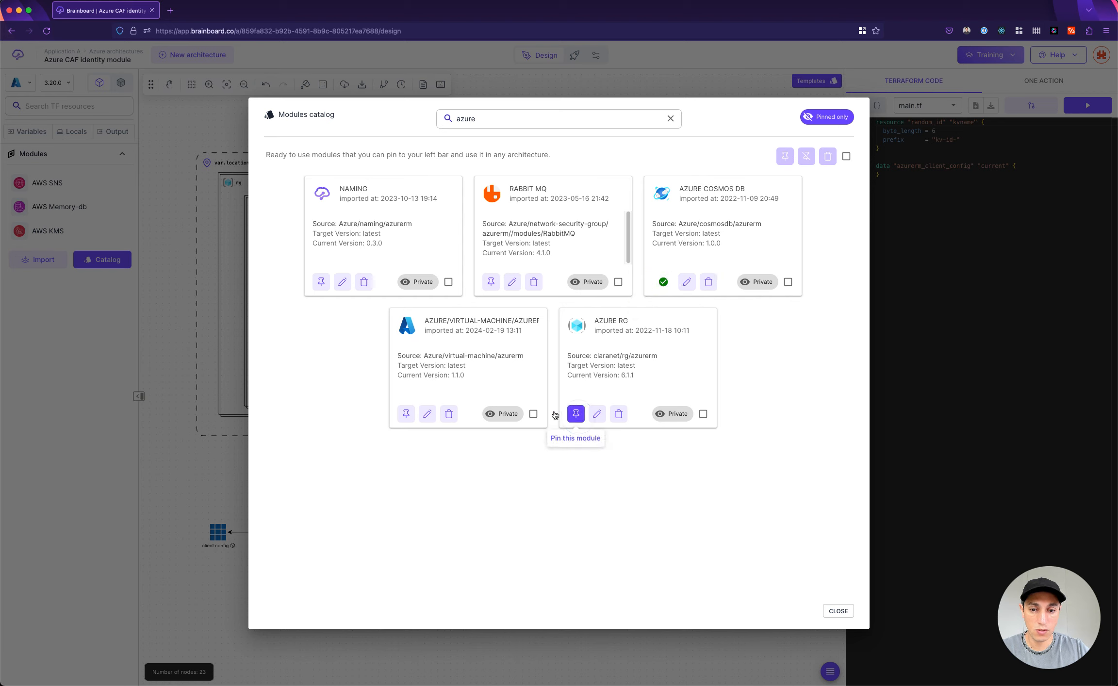
click(405, 417)
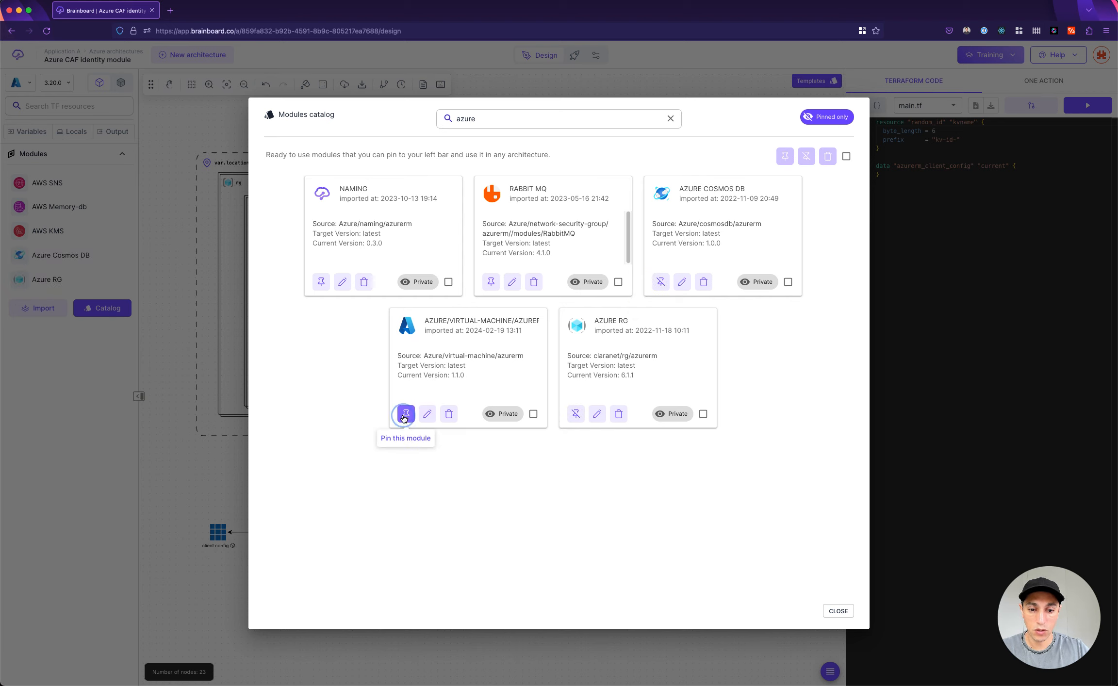
double_click(519, 116)
text(gcp)
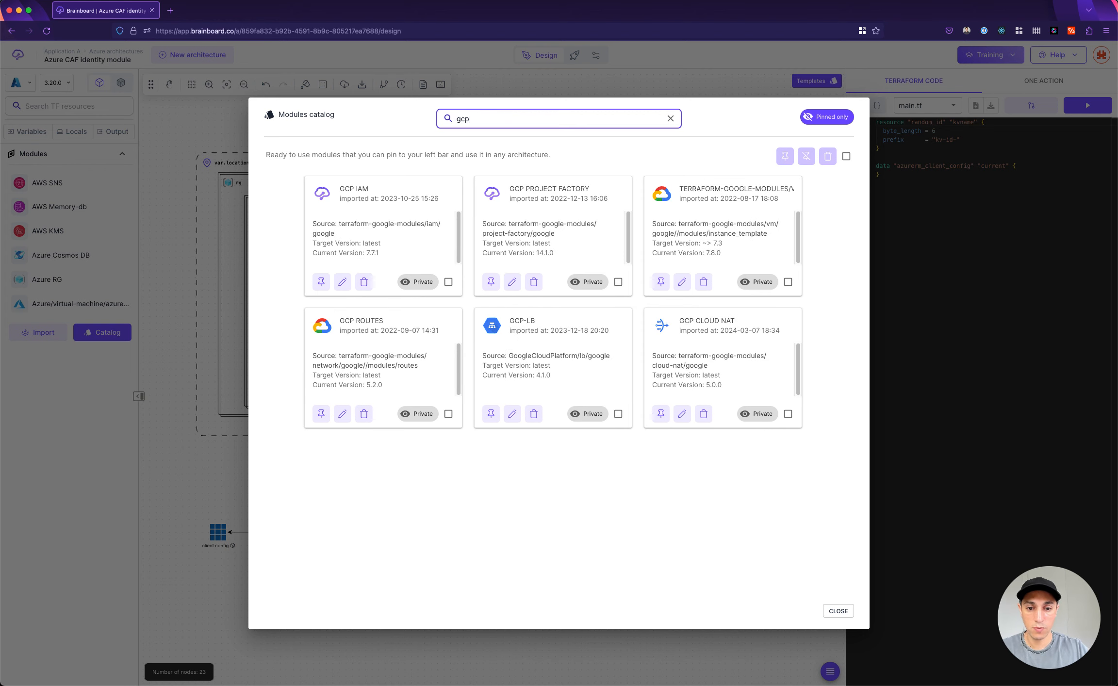
click(489, 419)
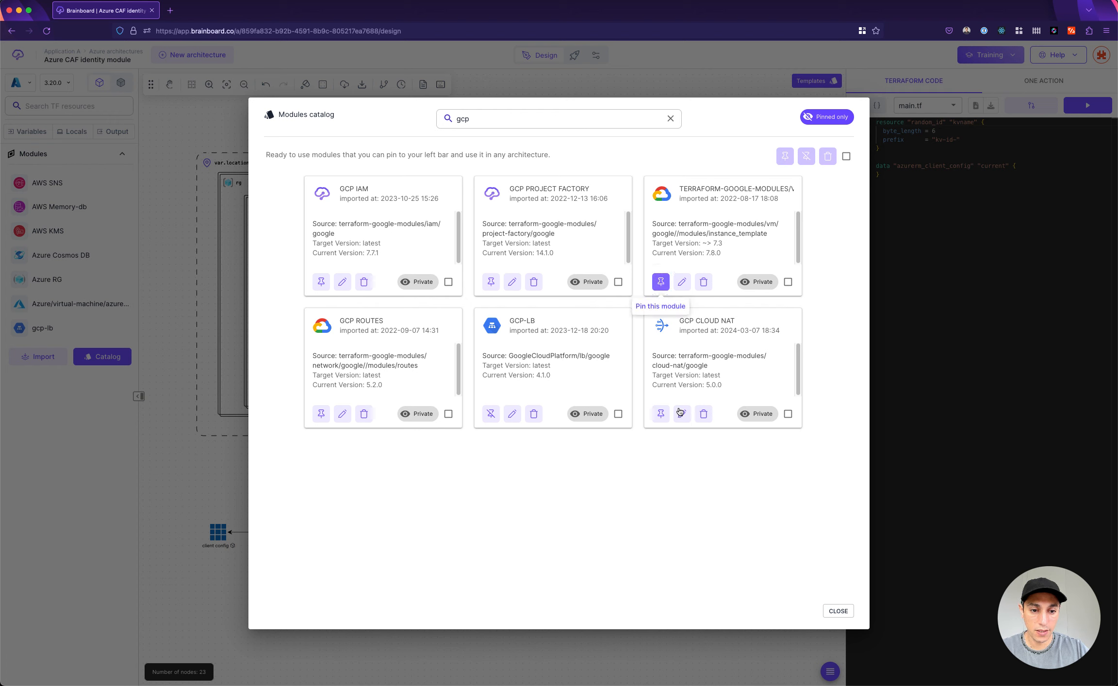
click(660, 281)
click(660, 413)
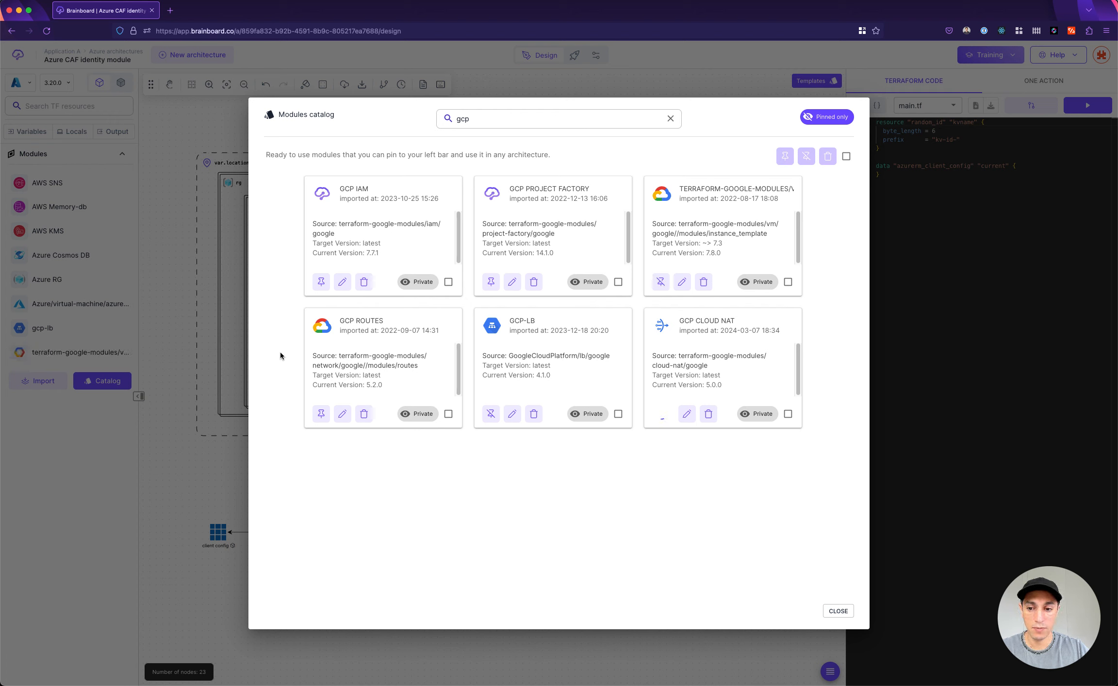
click(189, 301)
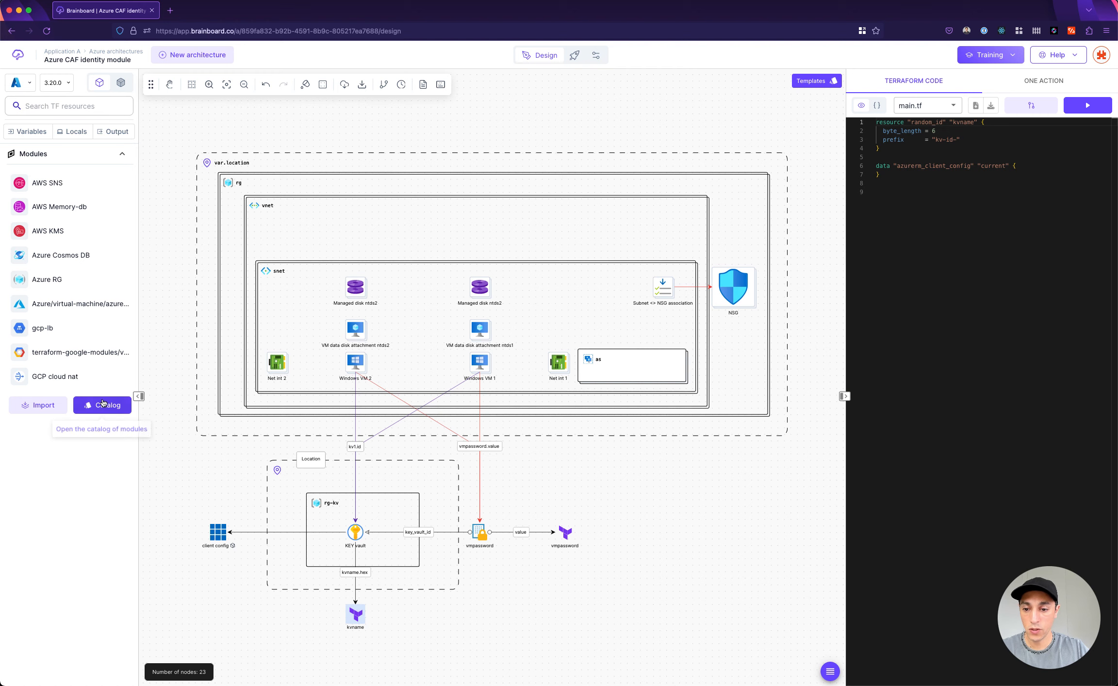
Add the pinned Azure Cosmos DB module to the architecture, inside the vnet container above the snet
mouse_move(108, 274)
mouse_move(57, 185)
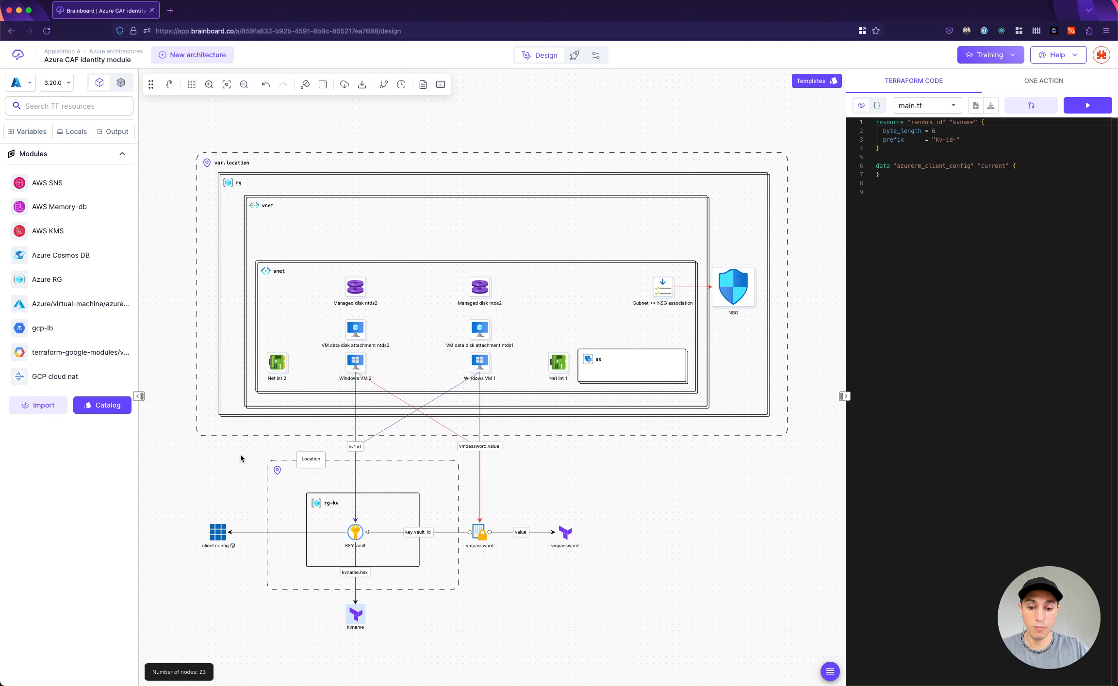
scroll(242, 454, up, 2)
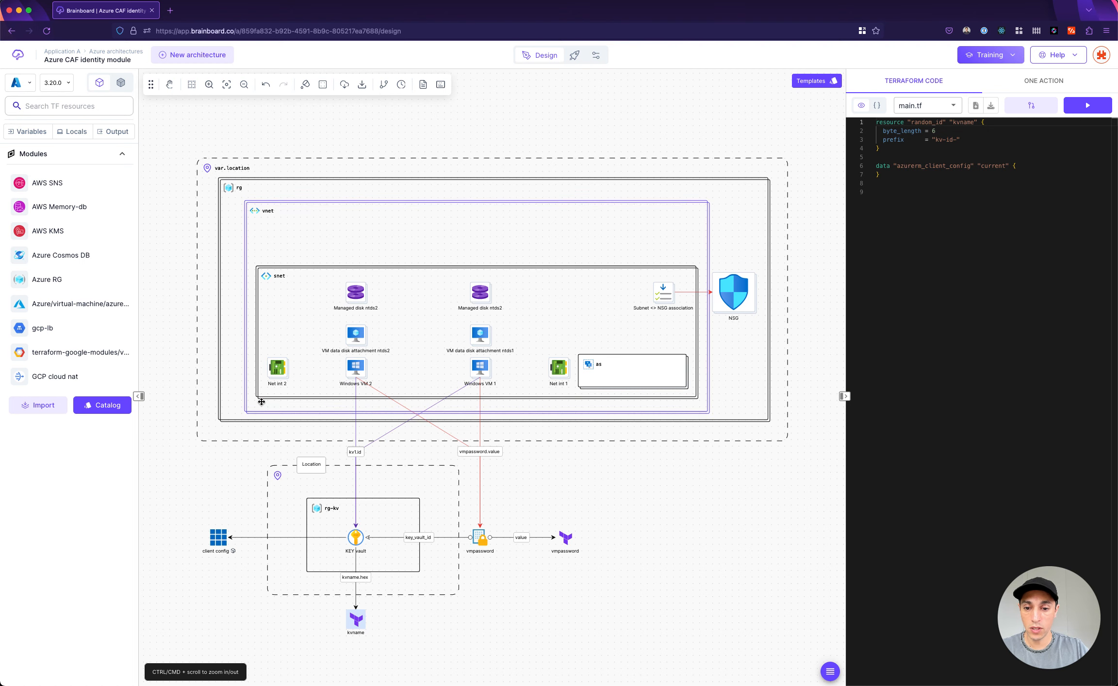
scroll(261, 403, up, 3)
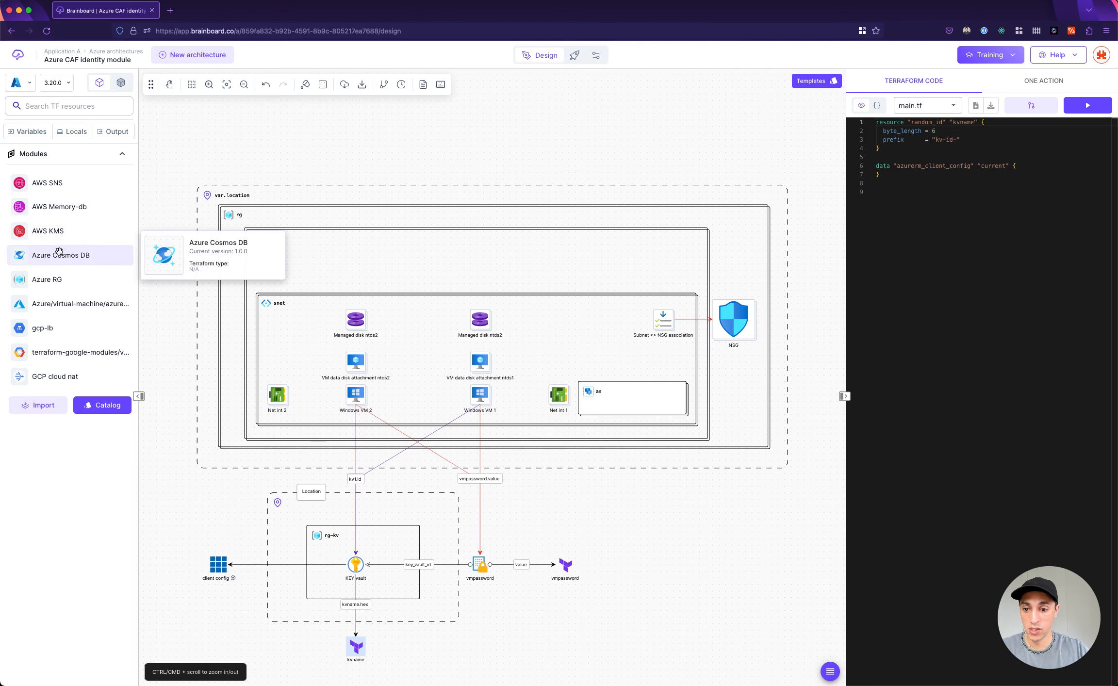
drag(58, 256, 348, 253)
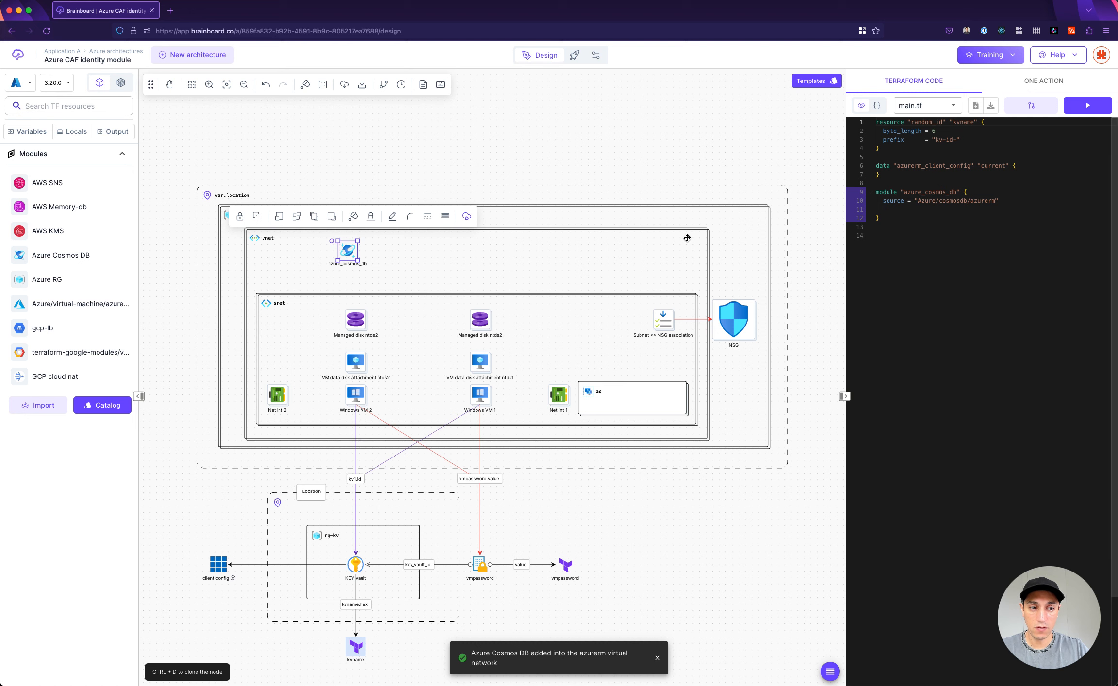
Set the azure_cosmos_db module's optional variables Ip firewall enabled and Backup enabled to True, and close its settings
click(467, 216)
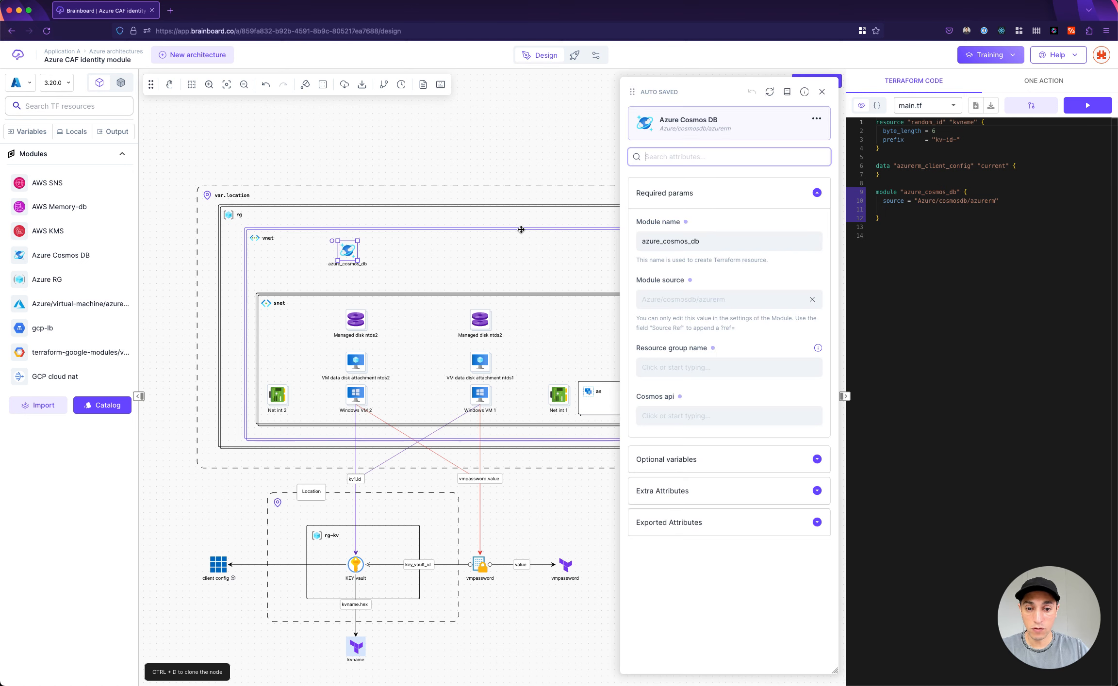
click(702, 458)
scroll(709, 371, down, 3)
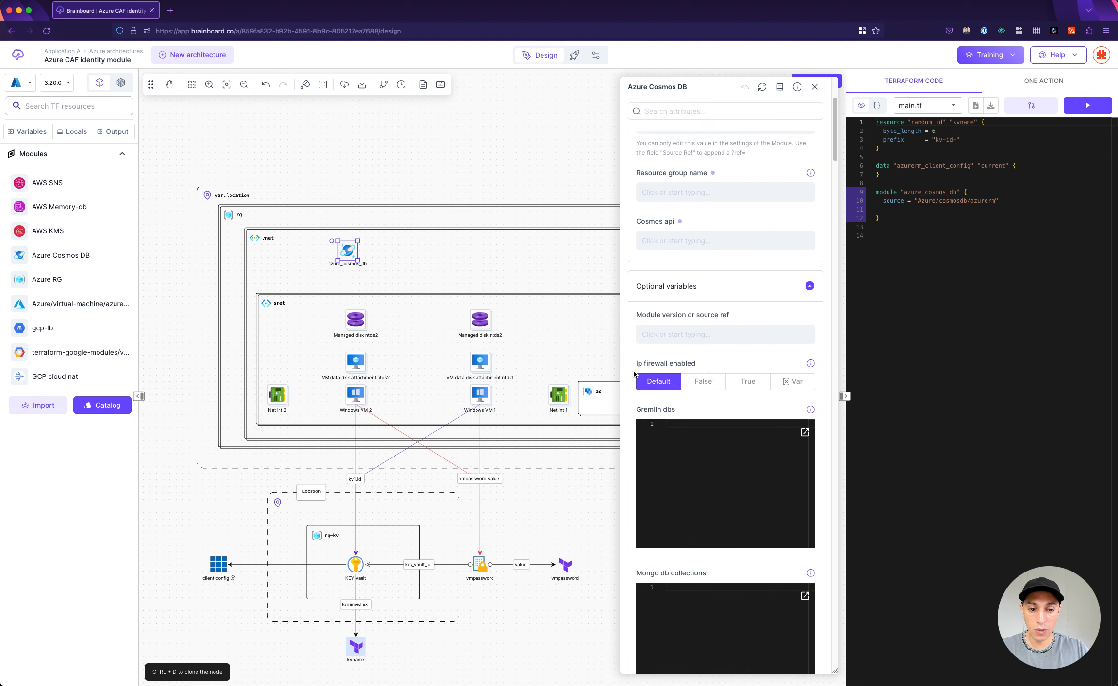
scroll(636, 374, down, 3)
scroll(634, 373, down, 2)
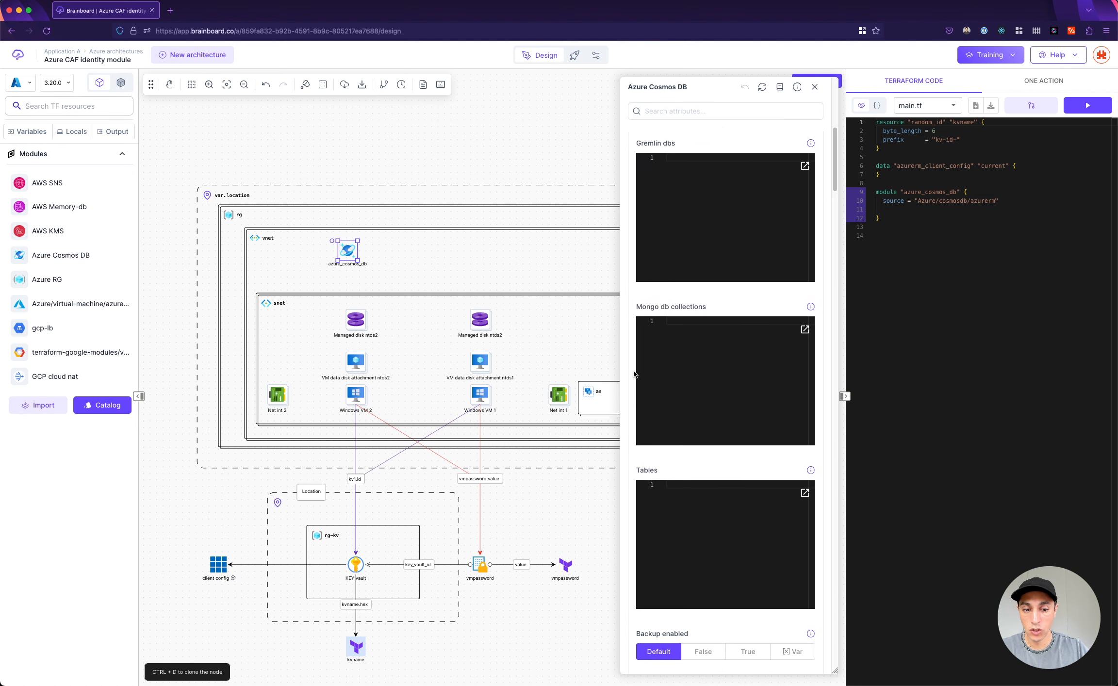
scroll(634, 373, up, 4)
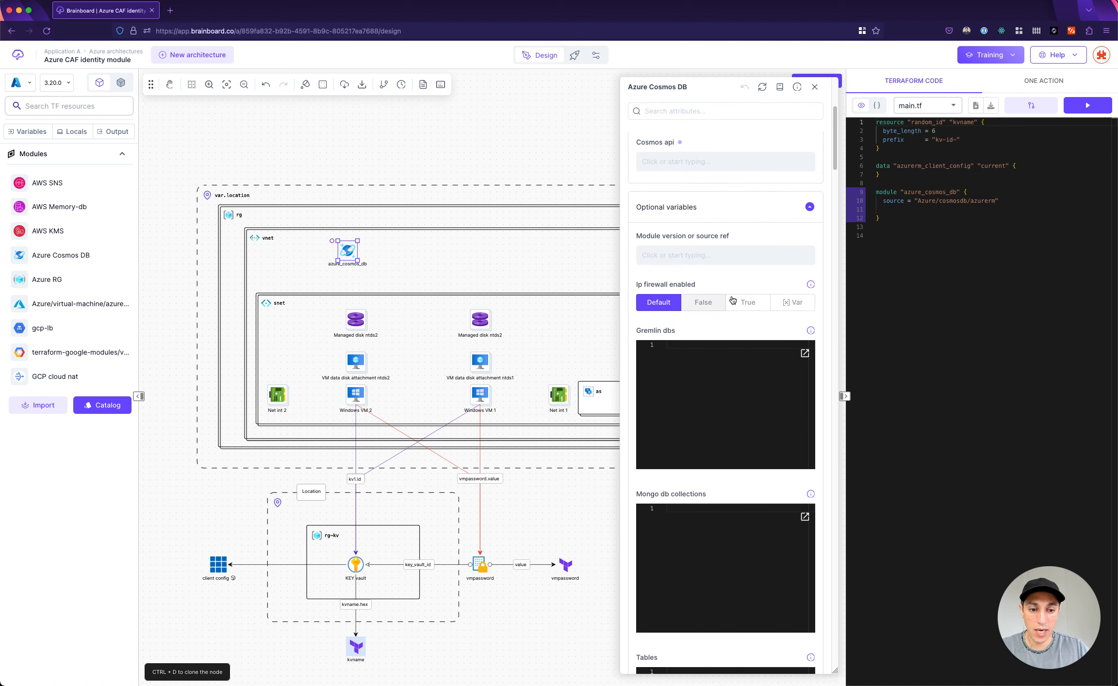
click(748, 302)
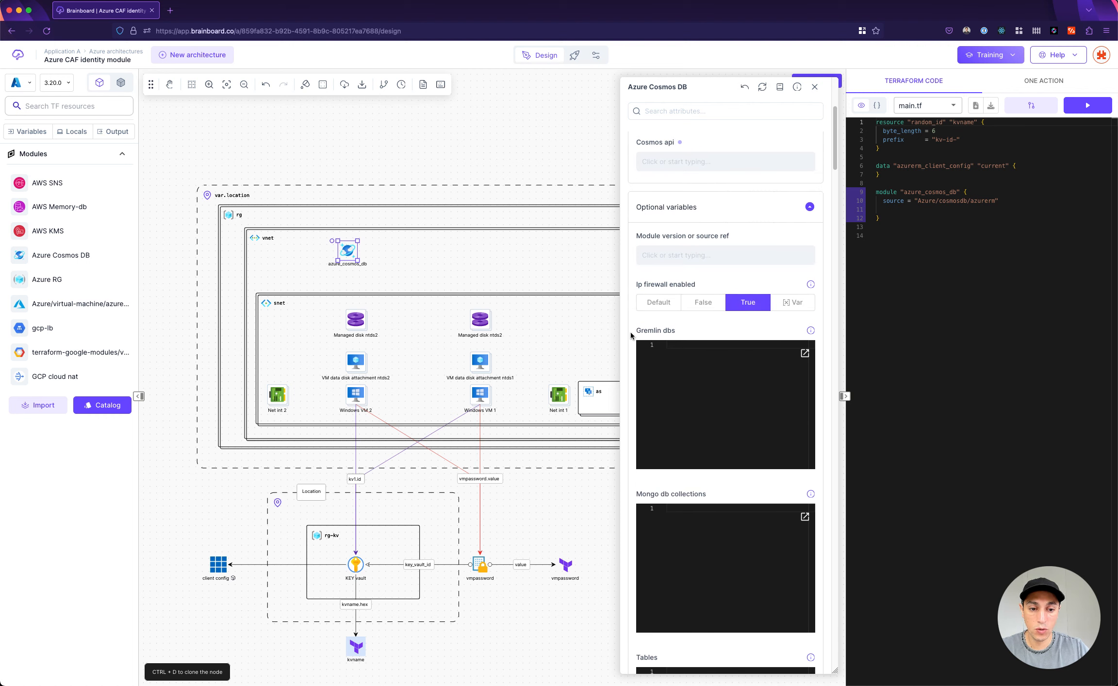
scroll(634, 335, down, 10)
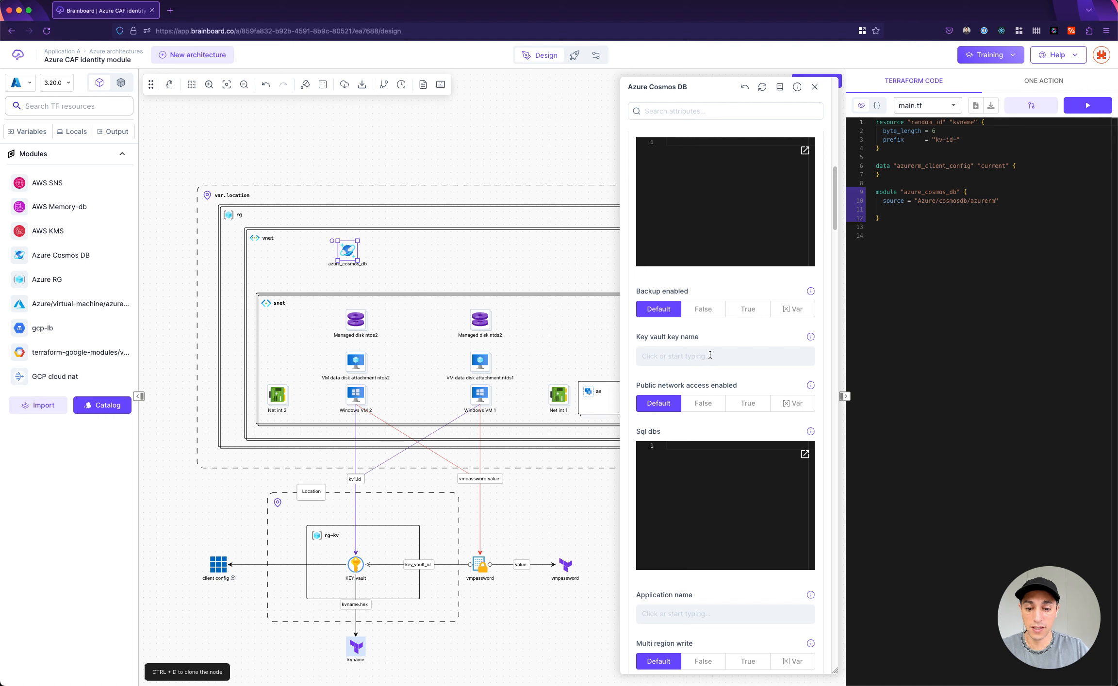
click(748, 309)
click(546, 149)
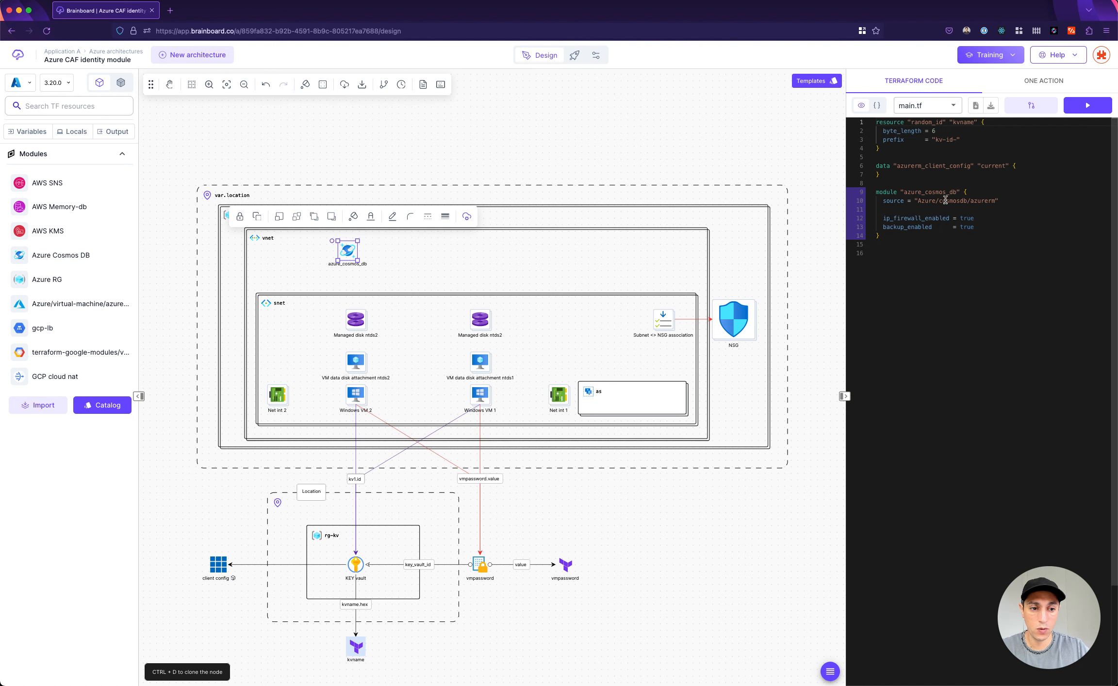
Examine the azure_cosmos_db block in main.tf, and compare the Member role's Leftbar permissions with the member's list of pinned modules
drag(980, 229, 877, 193)
click(945, 243)
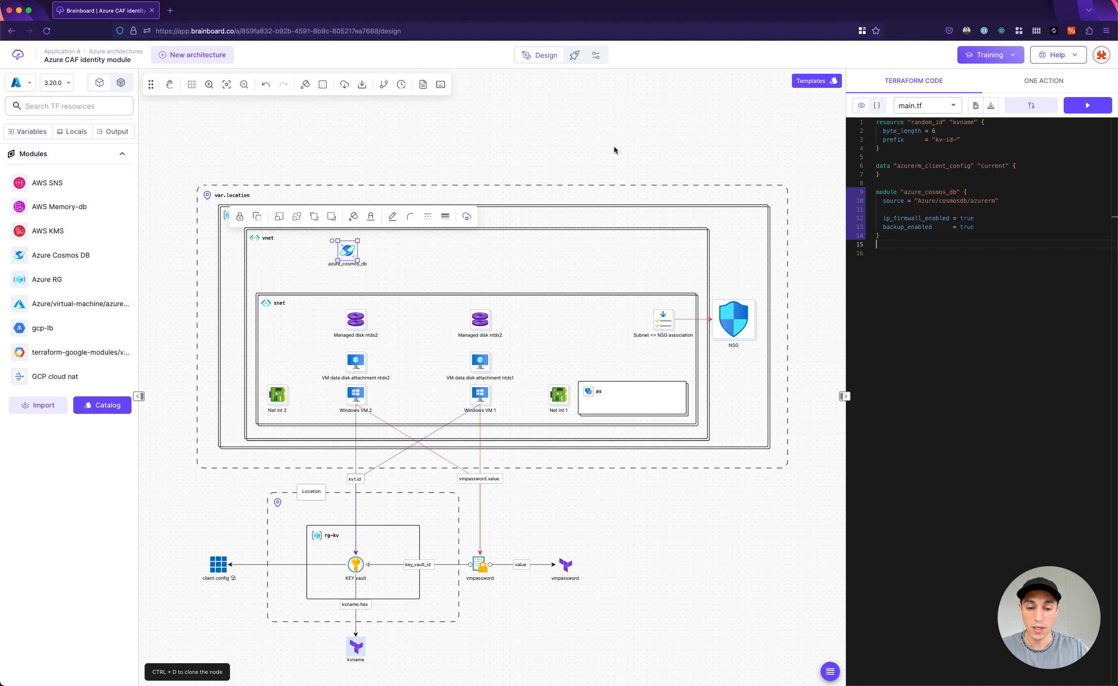
key(super+Tab)
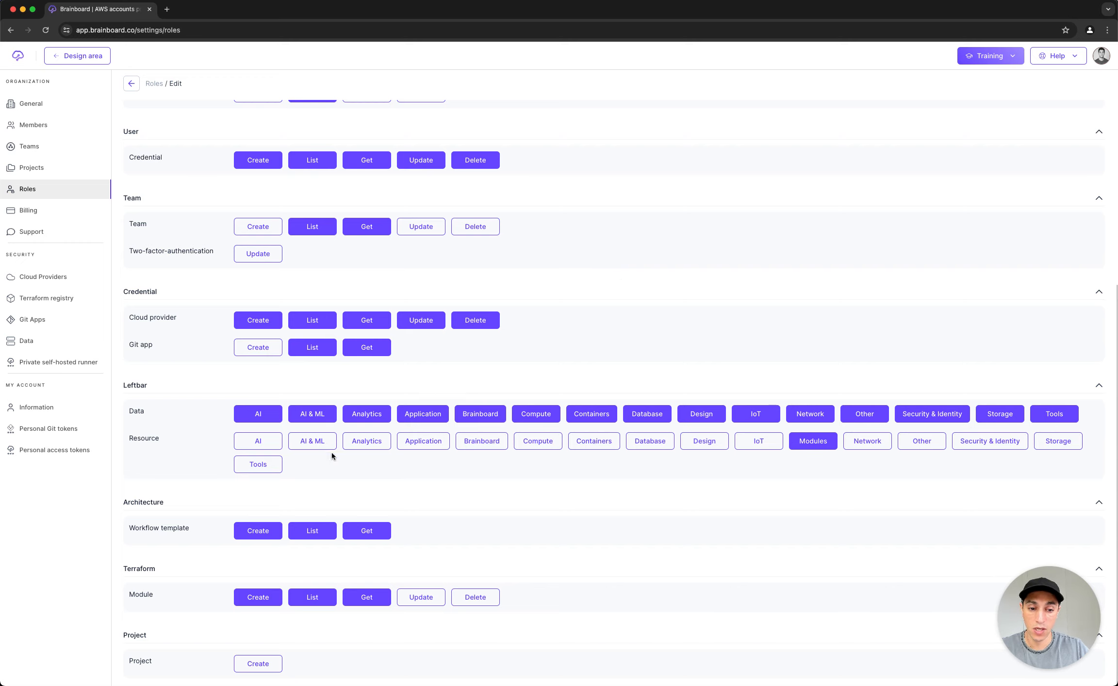
key(super+Tab)
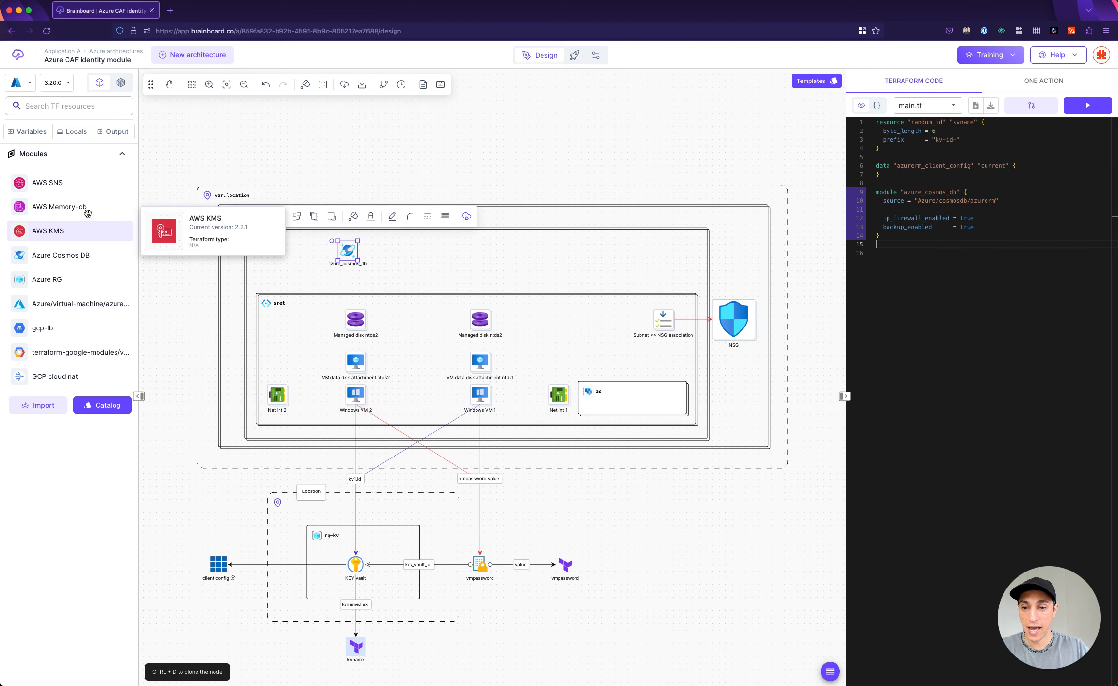
mouse_move(85, 304)
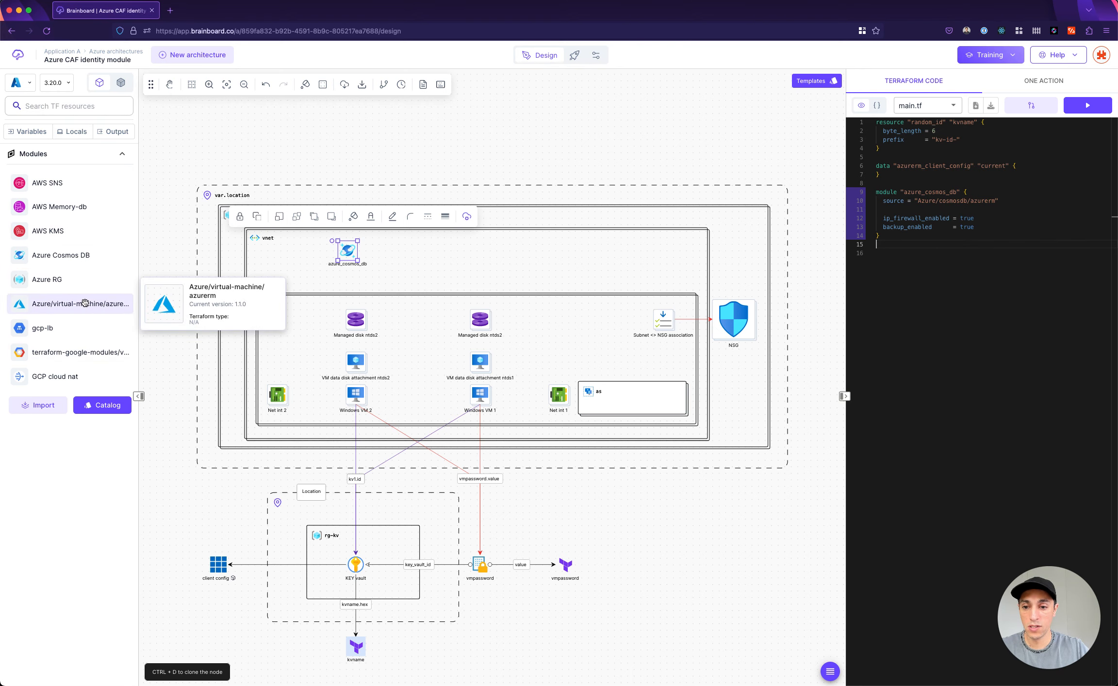
Switch the left bar to data sources and add the Network category's Firewall (azurerm_firewall) to the vnet, beside azure_cosmos_db
click(120, 83)
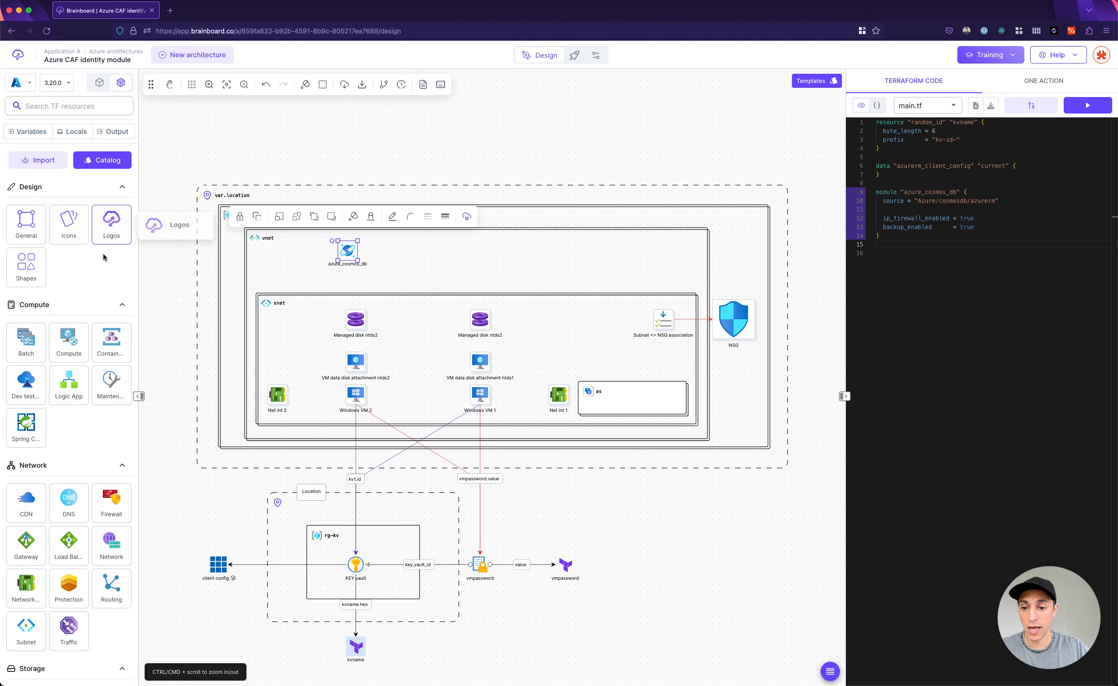
scroll(103, 257, down, 5)
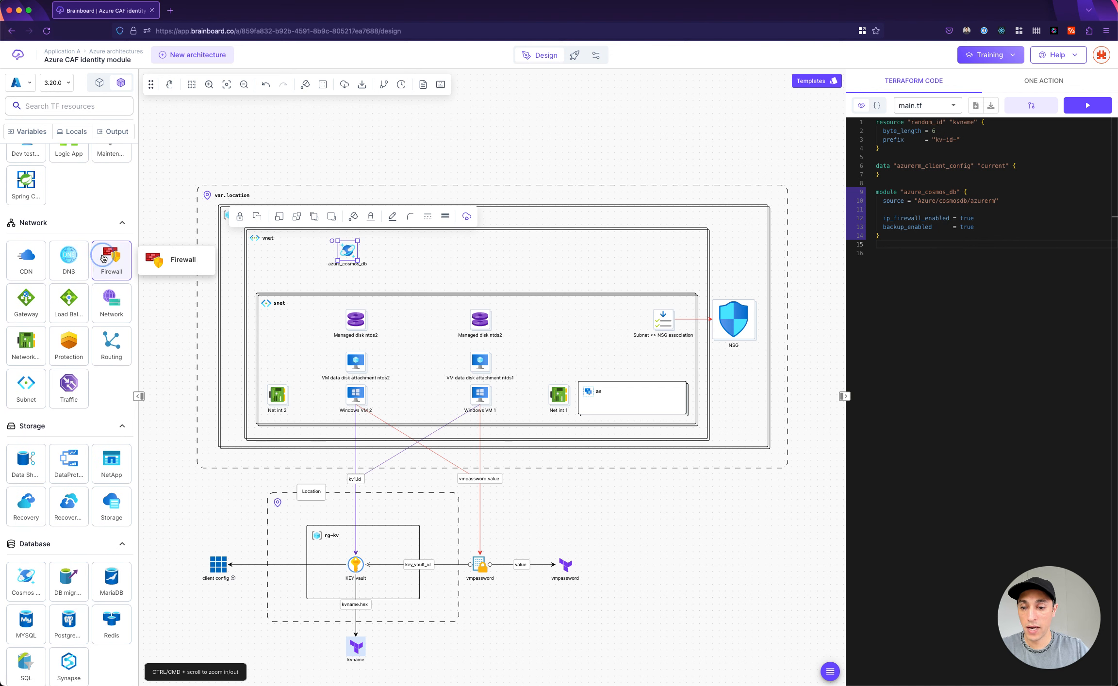
click(98, 261)
drag(39, 199, 433, 248)
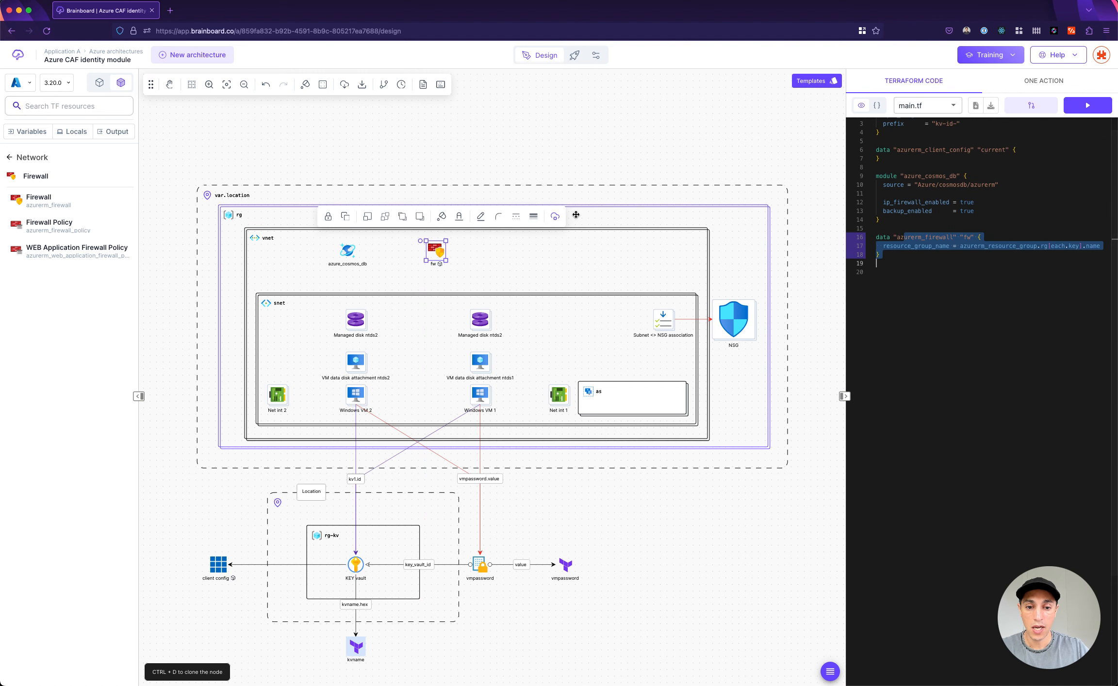
Check the required parameters of the fw firewall data source, close its settings, and return to the Member role settings window
click(555, 216)
click(659, 298)
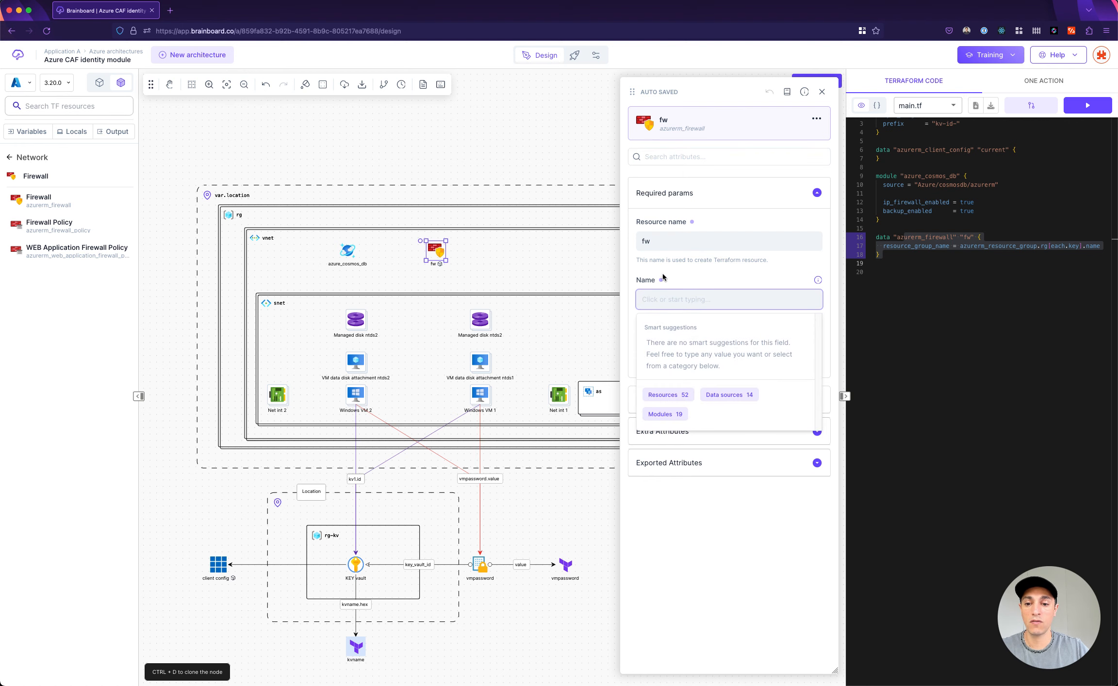
click(373, 168)
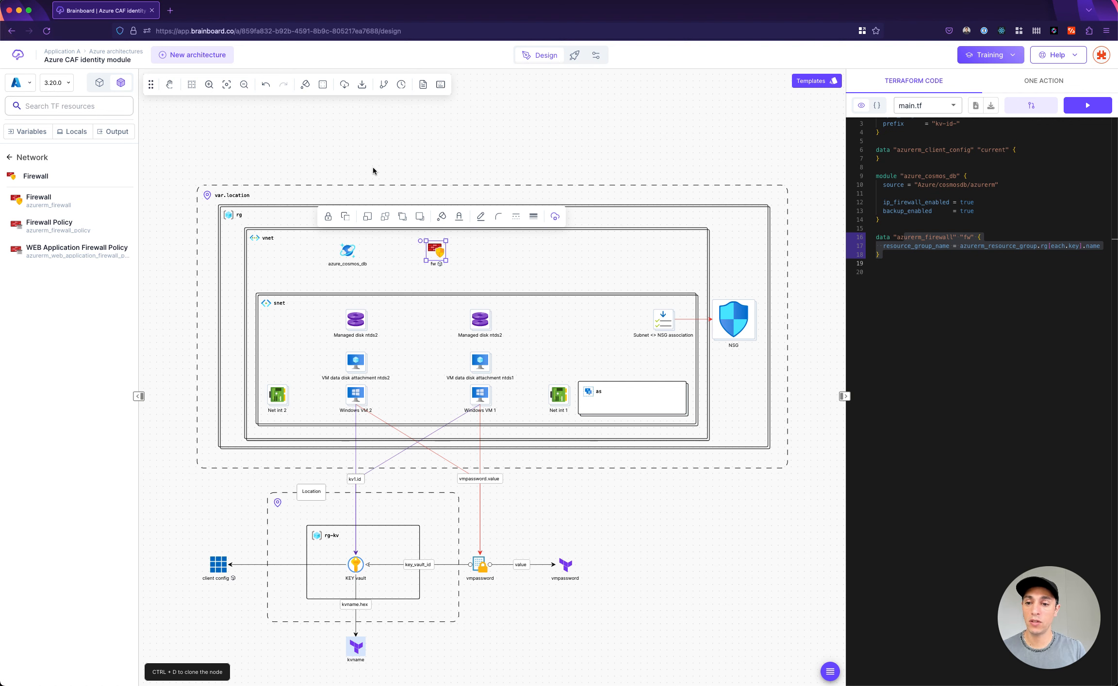
click(16, 157)
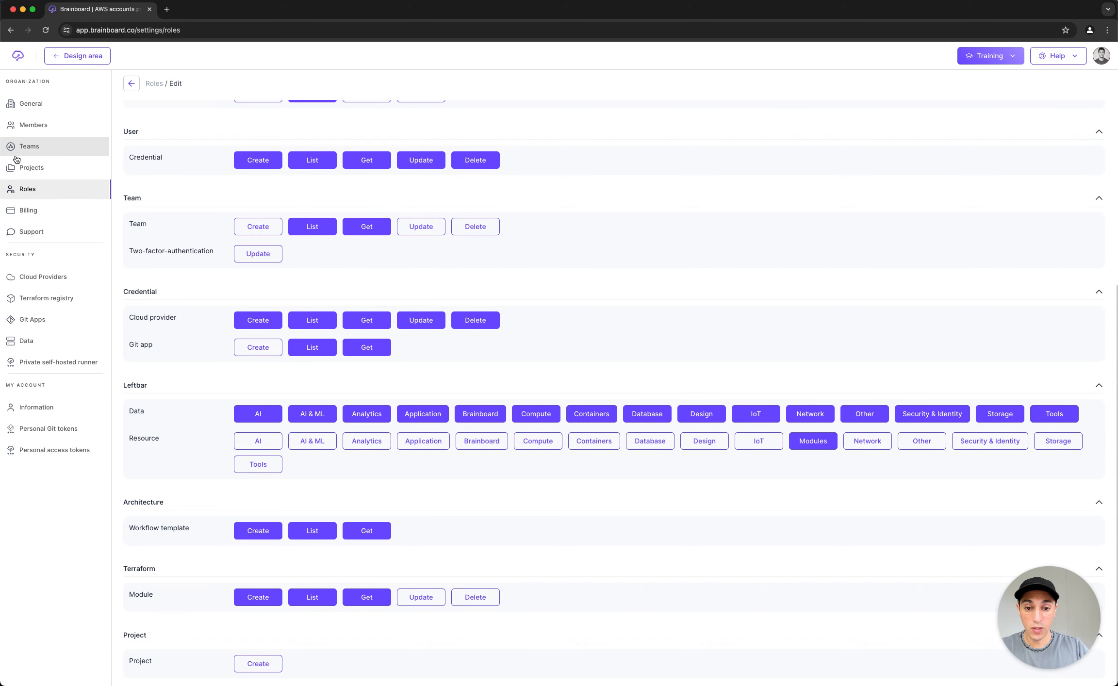